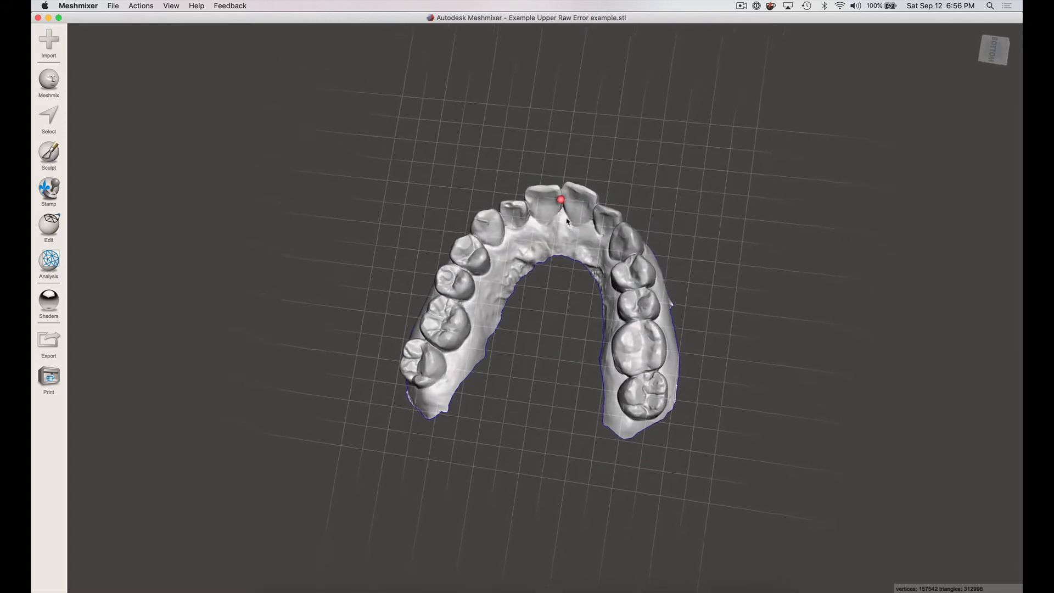
- Examine the upper arch scan's jagged open boundary from the occlusal side and from the front
scroll(546, 275, up, 10)
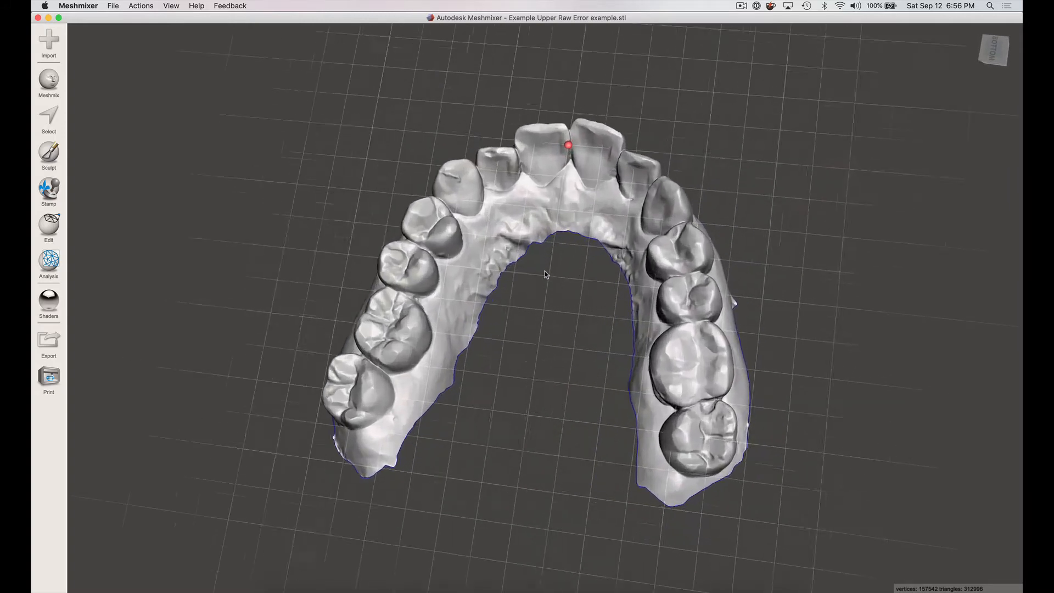
scroll(546, 275, down, 2)
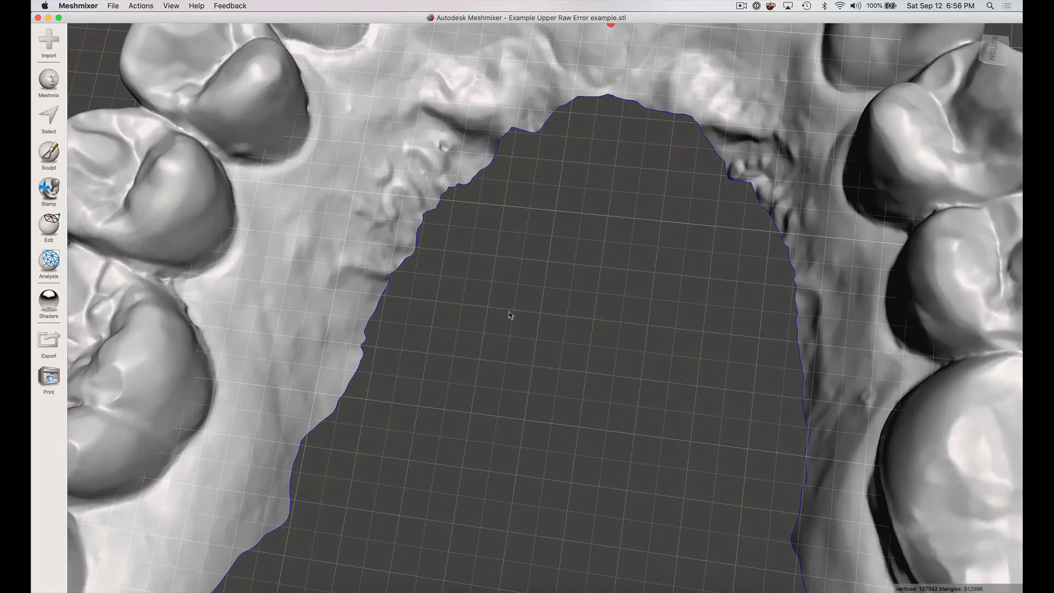
right_drag(635, 259, 736, 227)
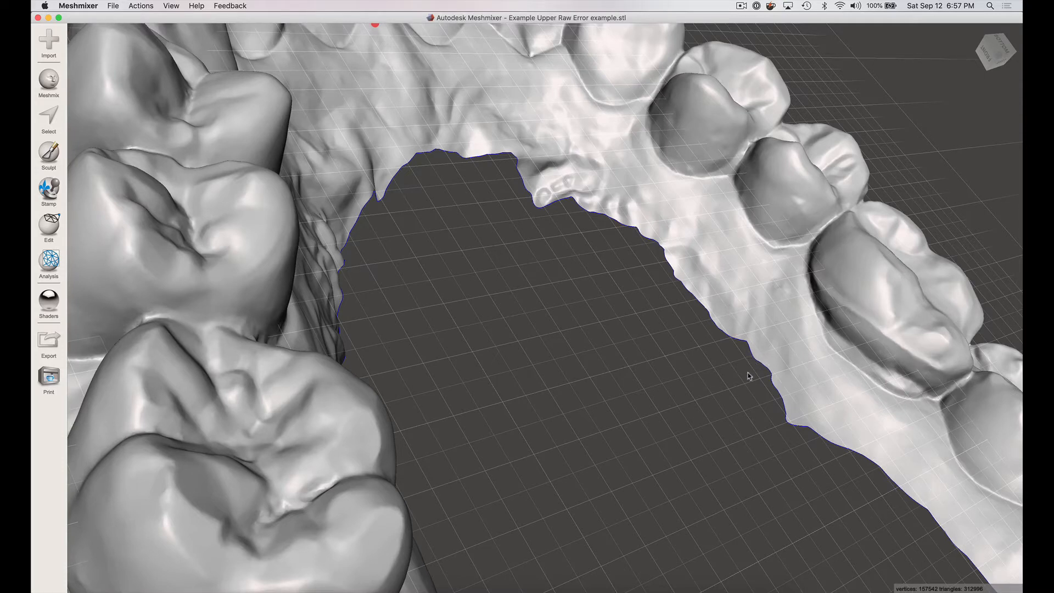
right_drag(892, 196, 840, 242)
scroll(839, 242, down, 5)
mouse_move(850, 201)
right_down()
mouse_move(746, 264)
mouse_move(697, 249)
mouse_move(775, 258)
mouse_move(844, 209)
right_up()
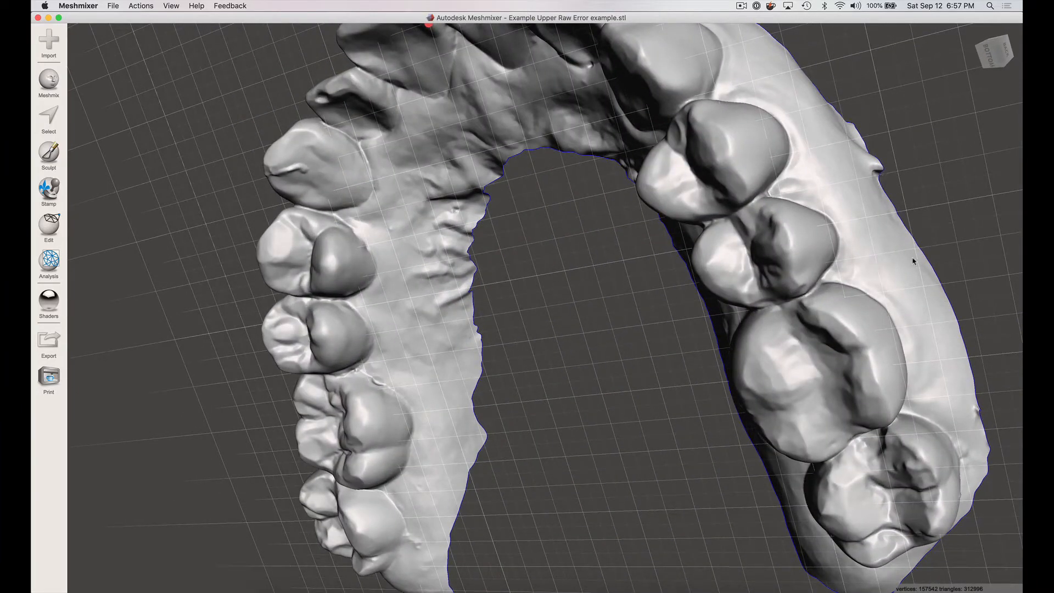
right_drag(908, 235, 984, 334)
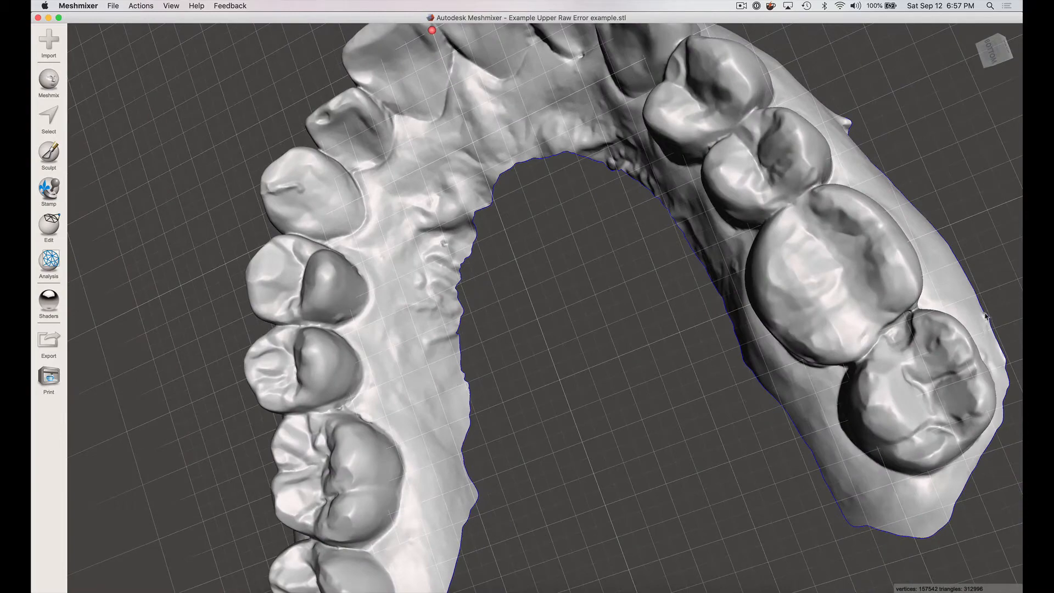
scroll(922, 276, down, 3)
right_drag(896, 261, 941, 216)
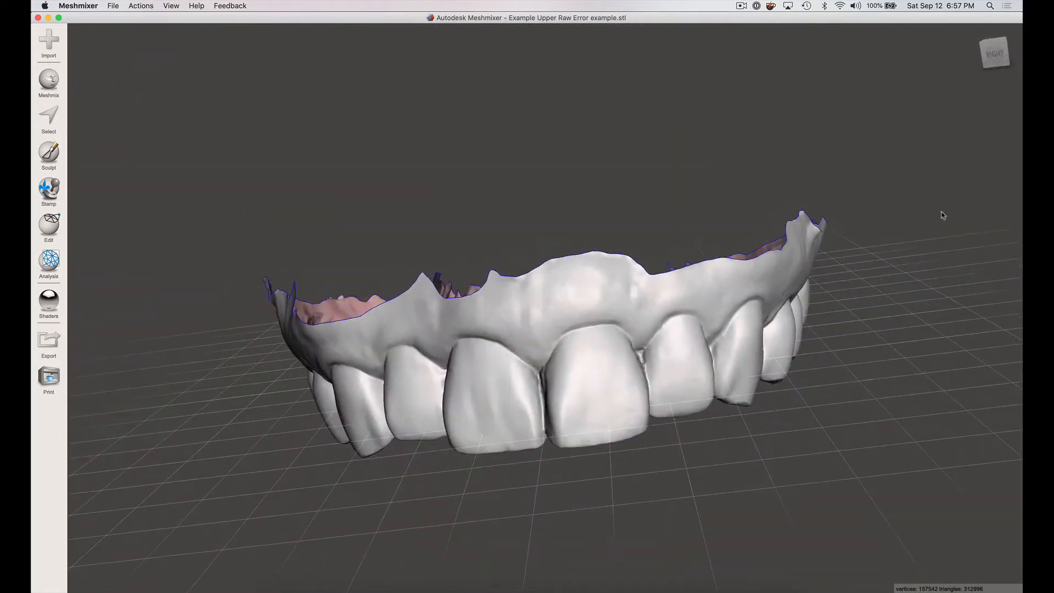
click(997, 55)
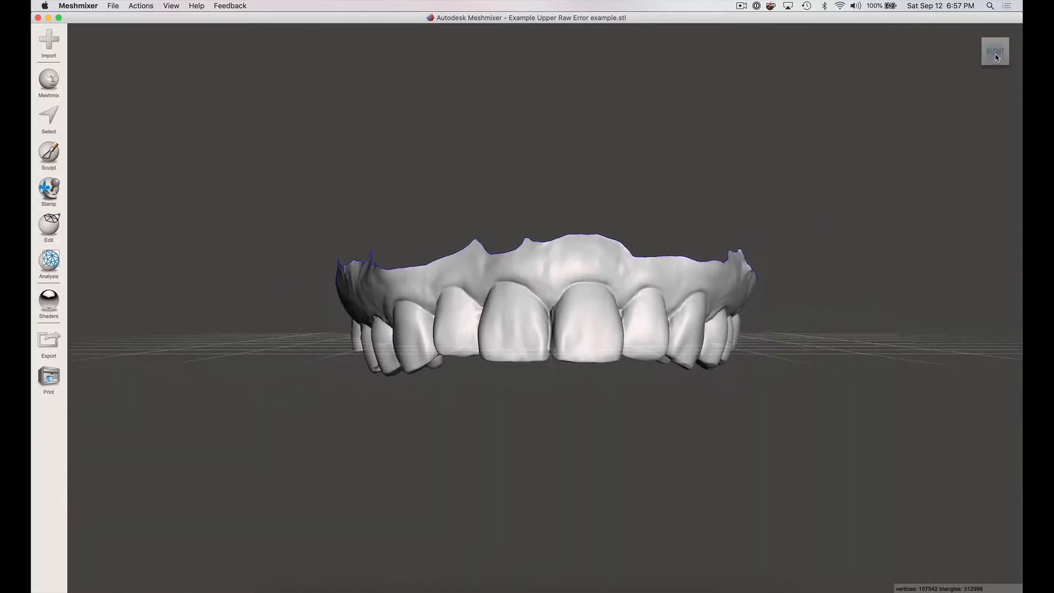
right_drag(650, 162, 652, 212)
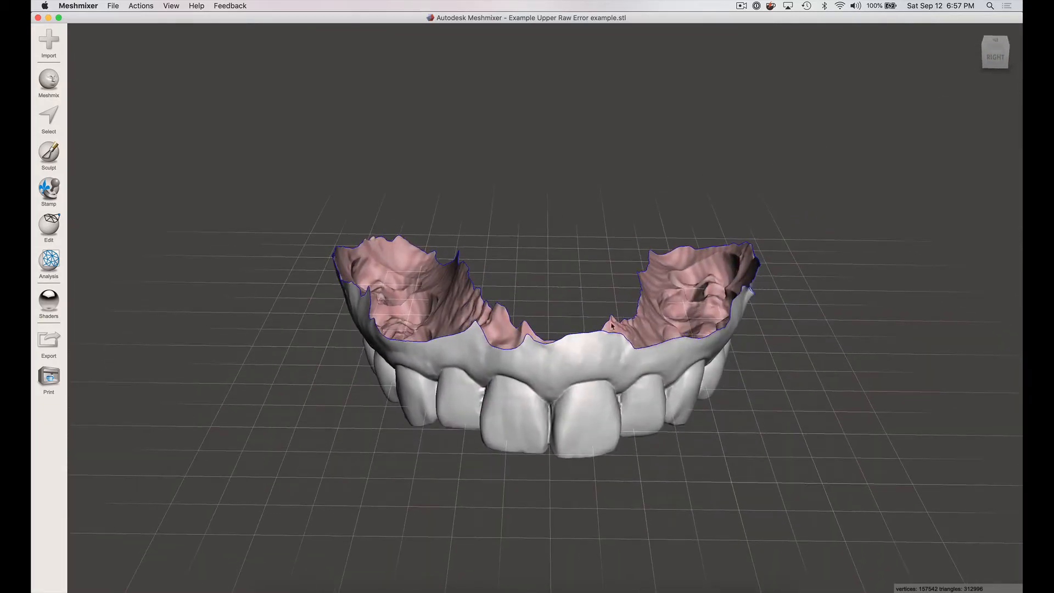
scroll(598, 242, down, 3)
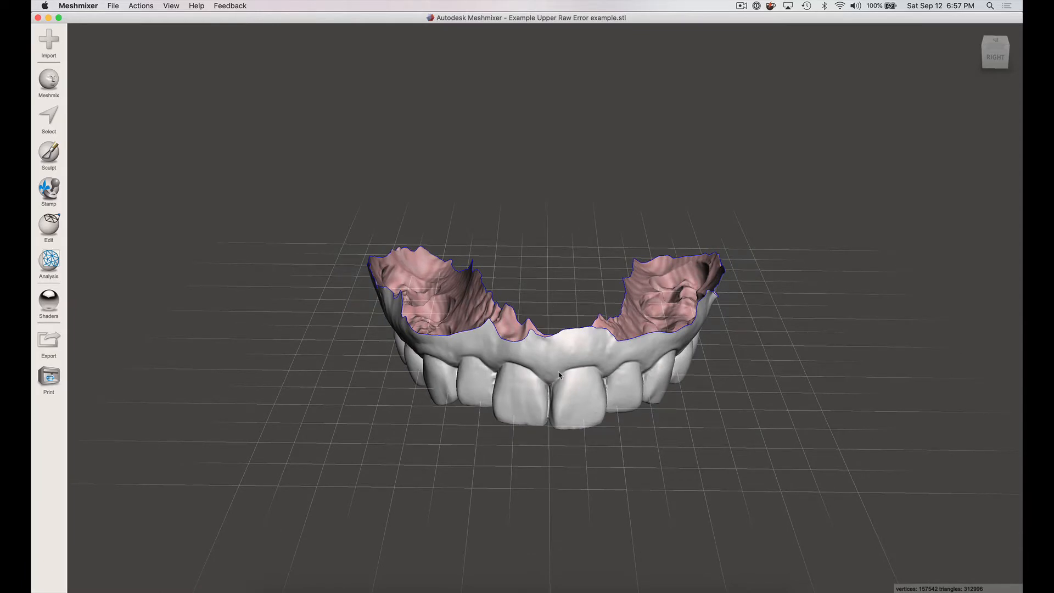
- Select the entire arch mesh and extrude it with a 20 mm offset in the Y Axis direction
key(super+a)
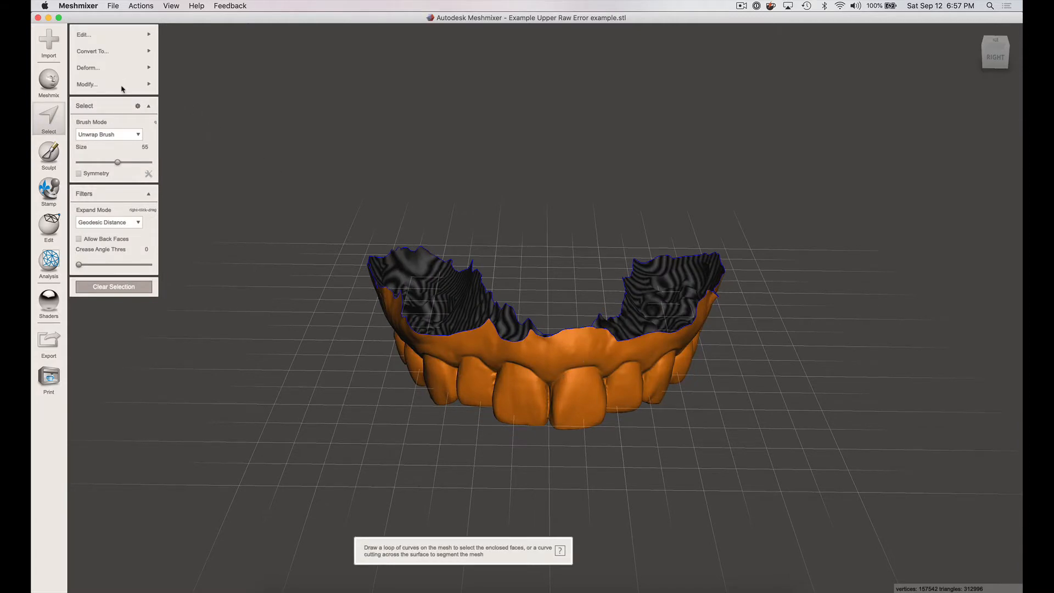
click(132, 36)
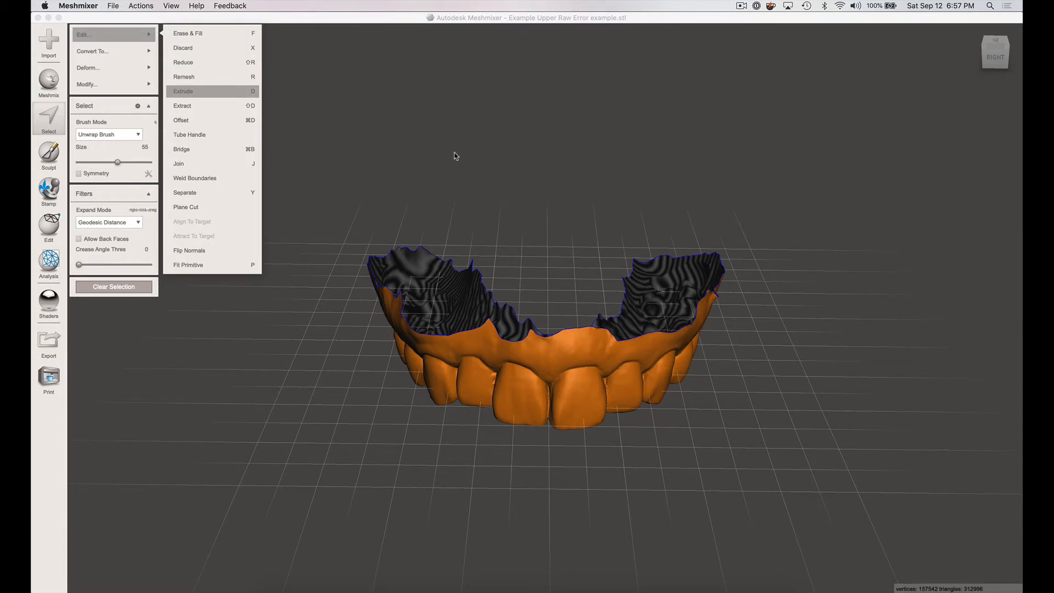
click(528, 335)
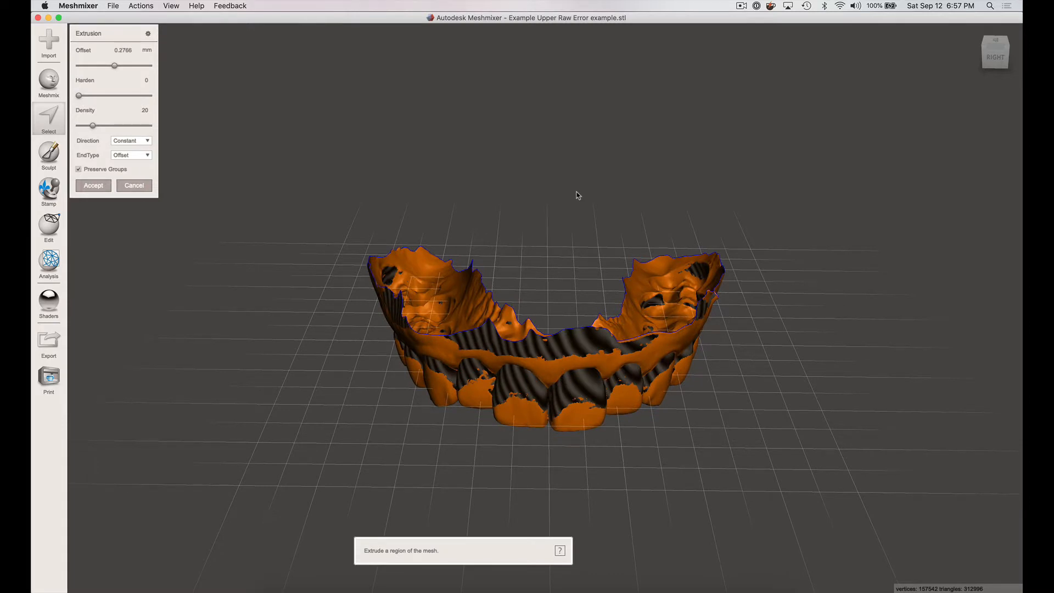
right_drag(572, 262, 540, 337)
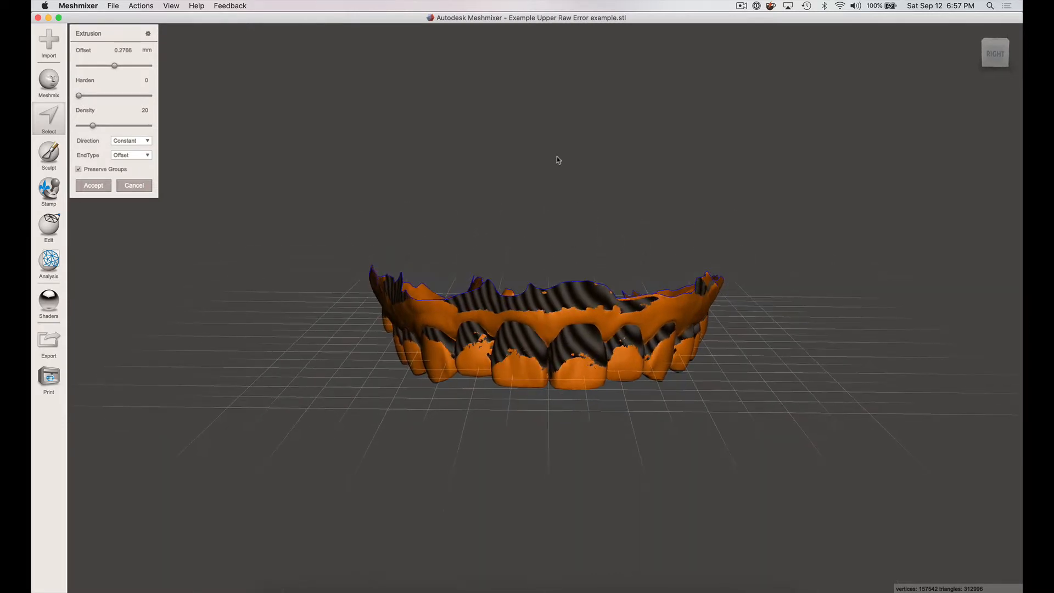
double_click(131, 51)
key(BackSpace)
click(134, 142)
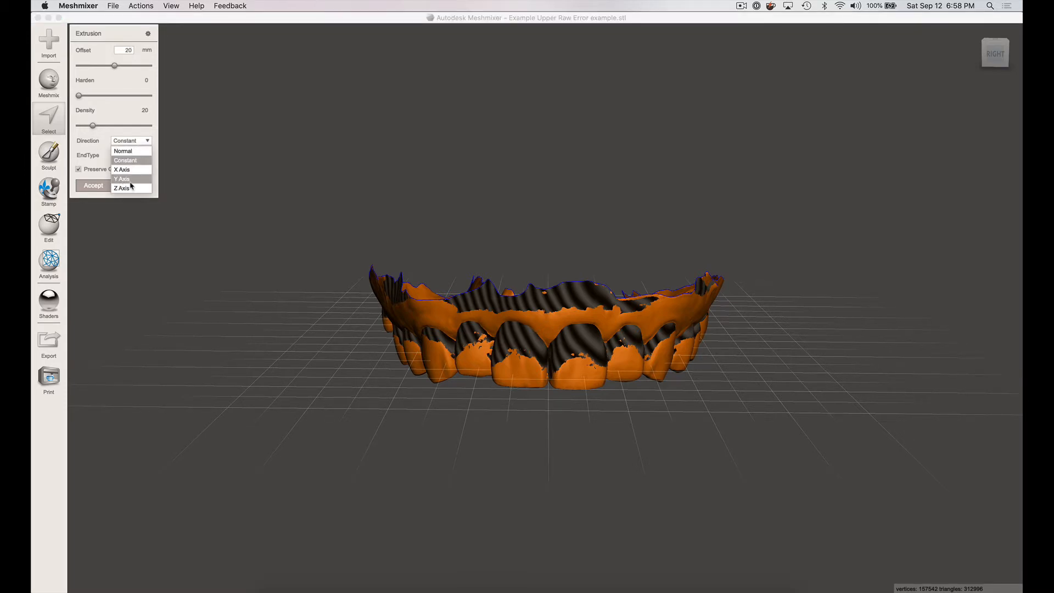
click(129, 180)
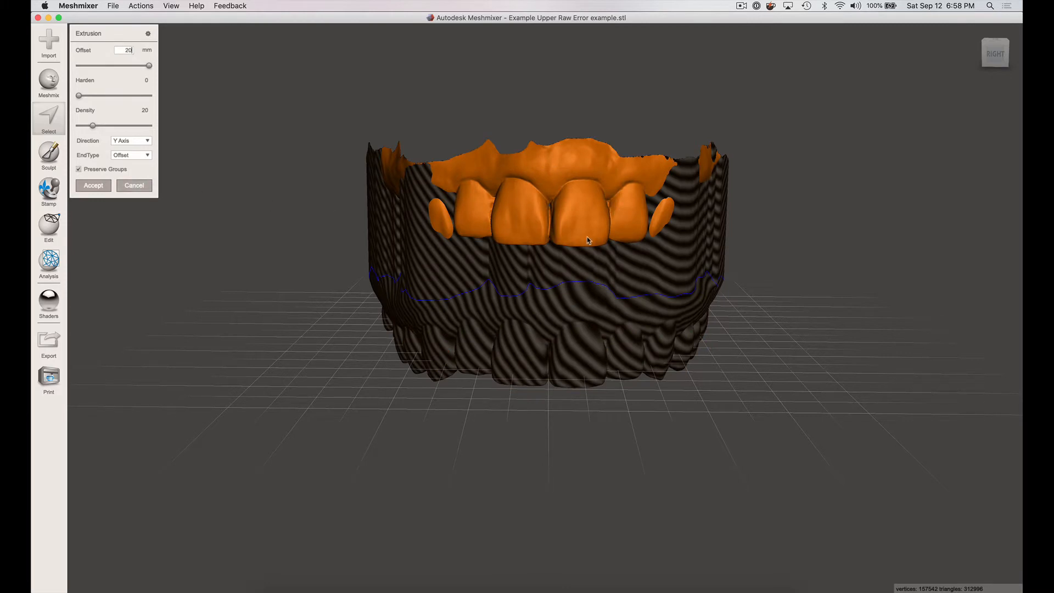
- Set the extrusion's end type to Flat and accept the extrusion
click(128, 154)
click(127, 176)
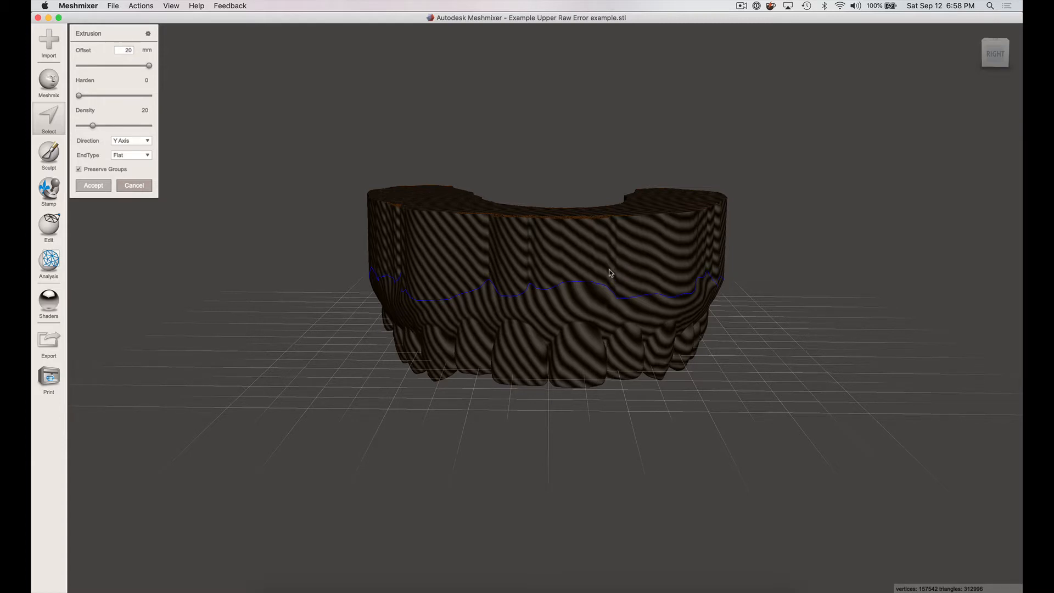
key(Return)
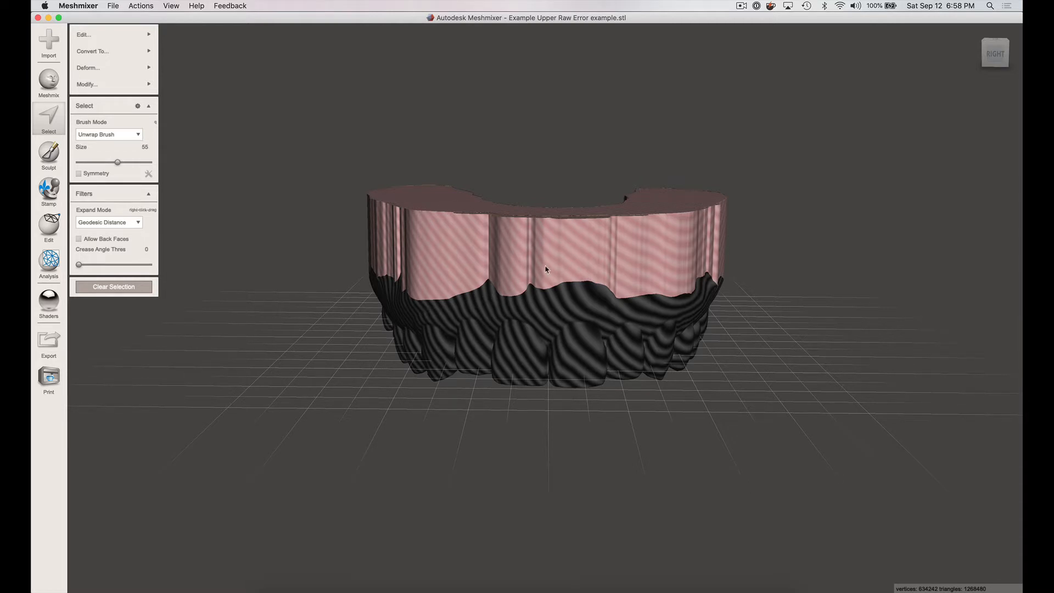
- Select the whole extruded model and flip its normals
key(Escape)
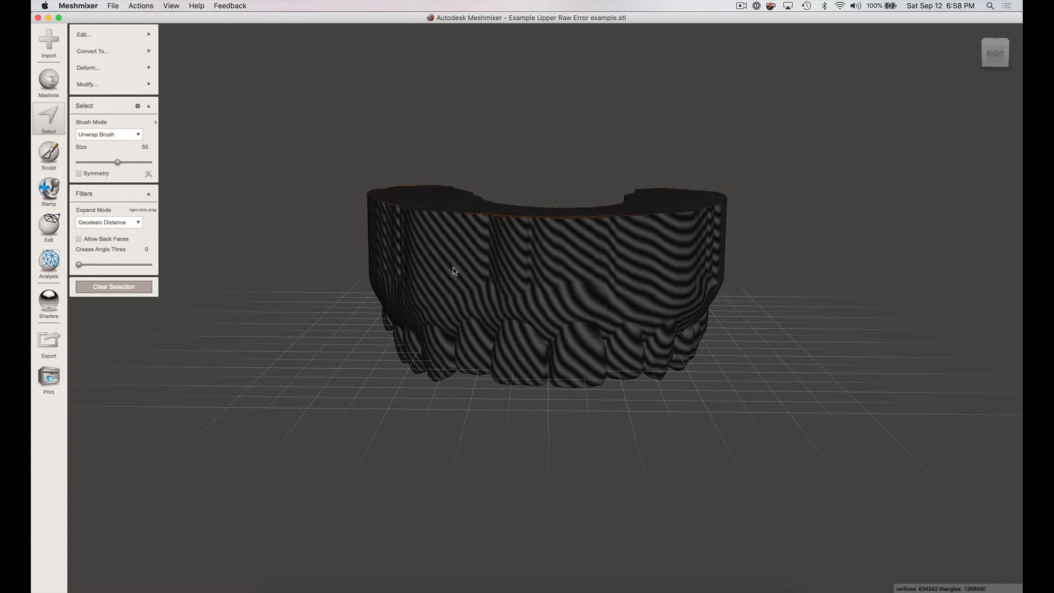
mouse_move(119, 39)
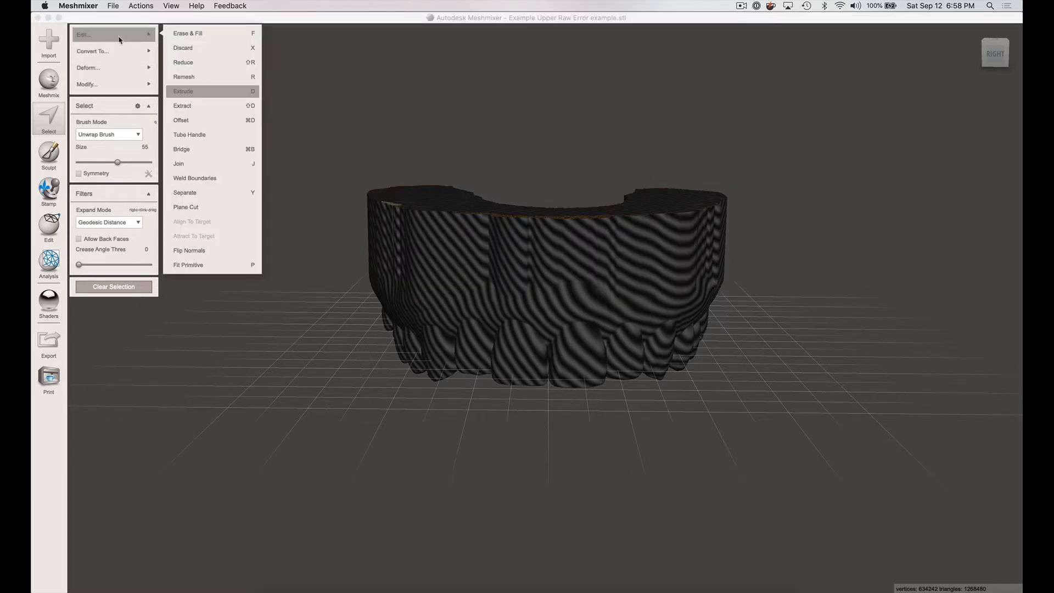
click(201, 252)
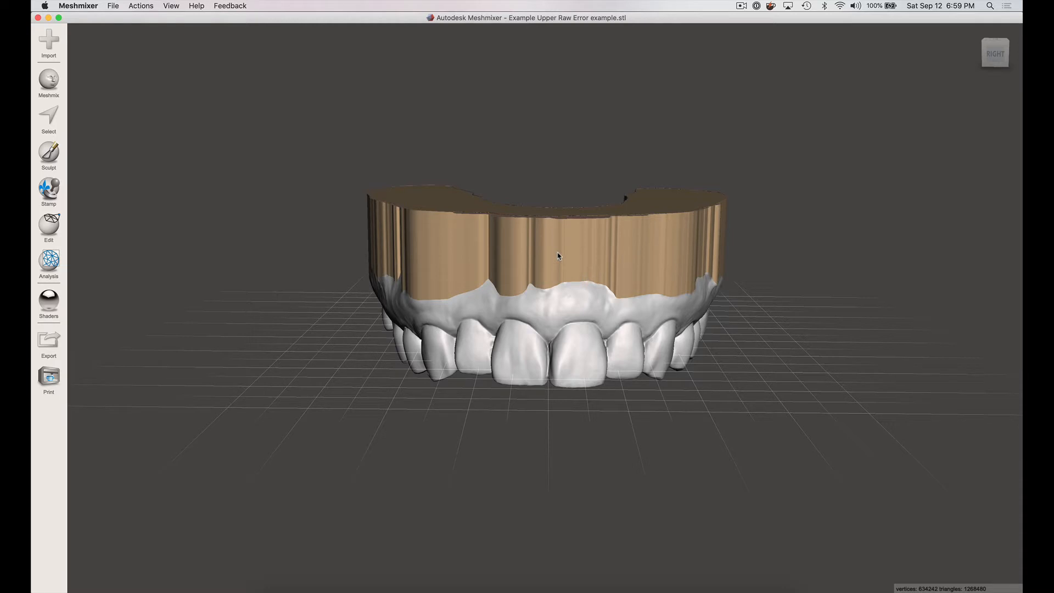
- Select the whole model, clear its face groups and clear the selection
key(ctrl+a)
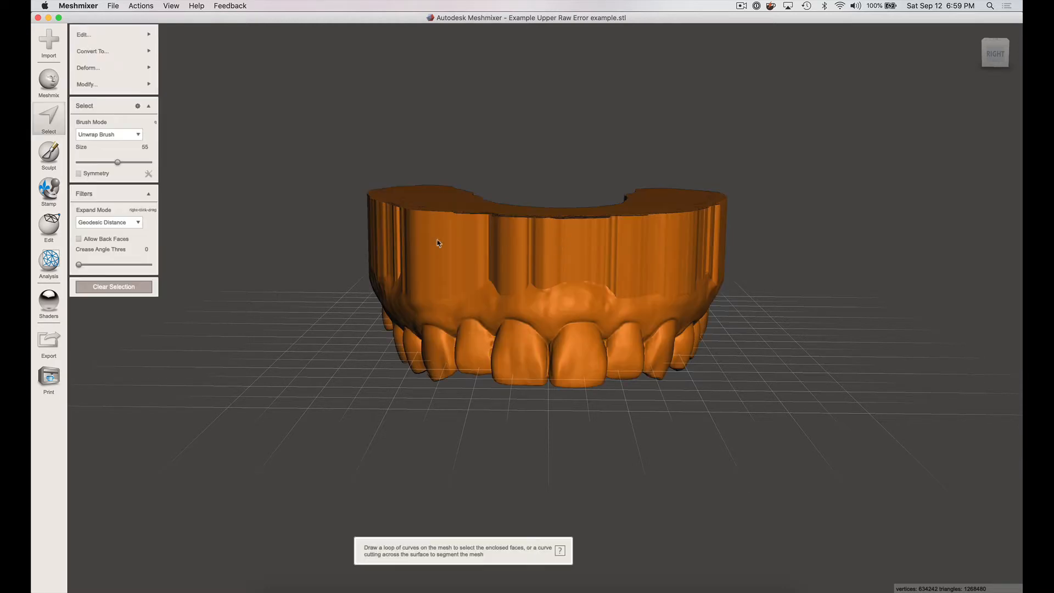
click(115, 87)
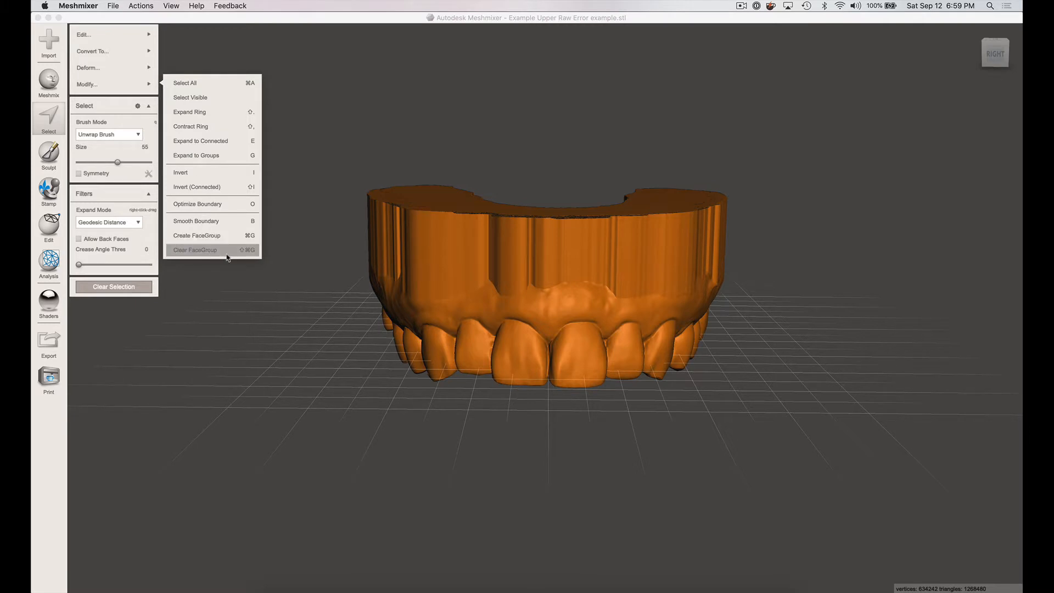
click(551, 226)
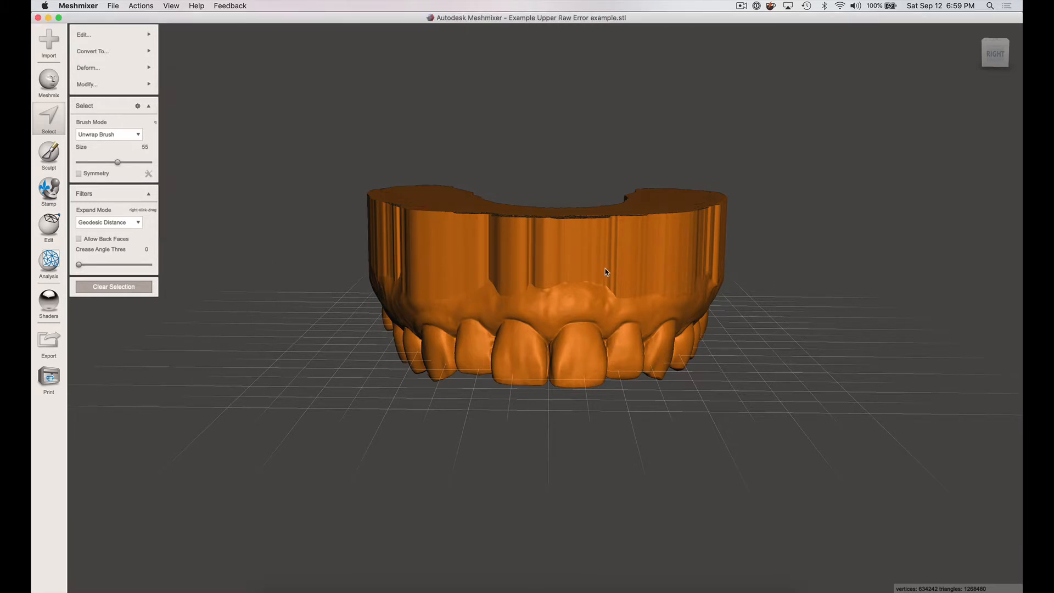
key(Escape)
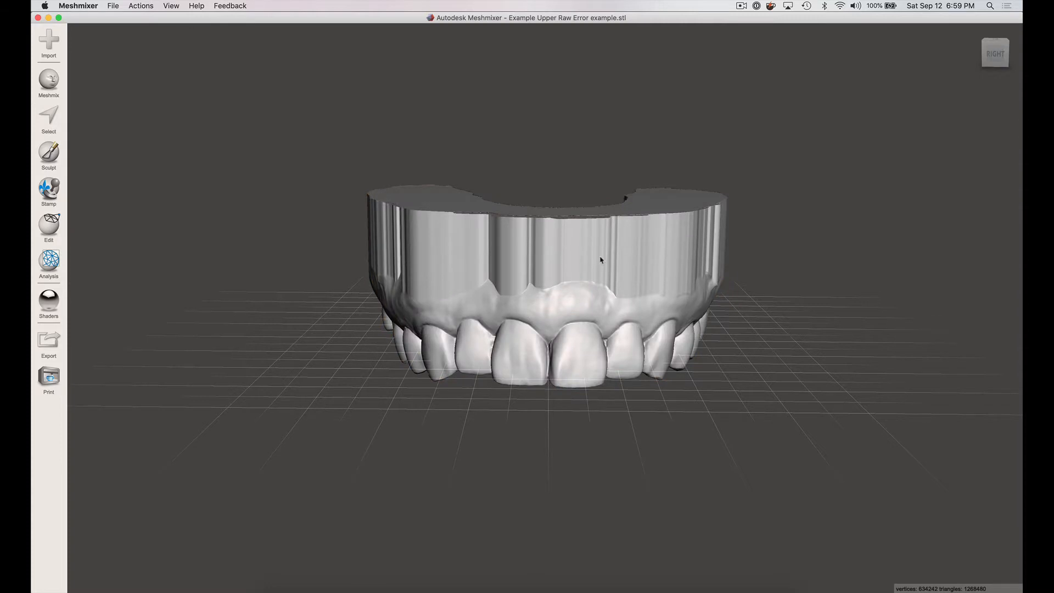
- Start a Plane Cut through the extruded base and reverse its direction so the teeth side is kept
right_drag(599, 304, 539, 207)
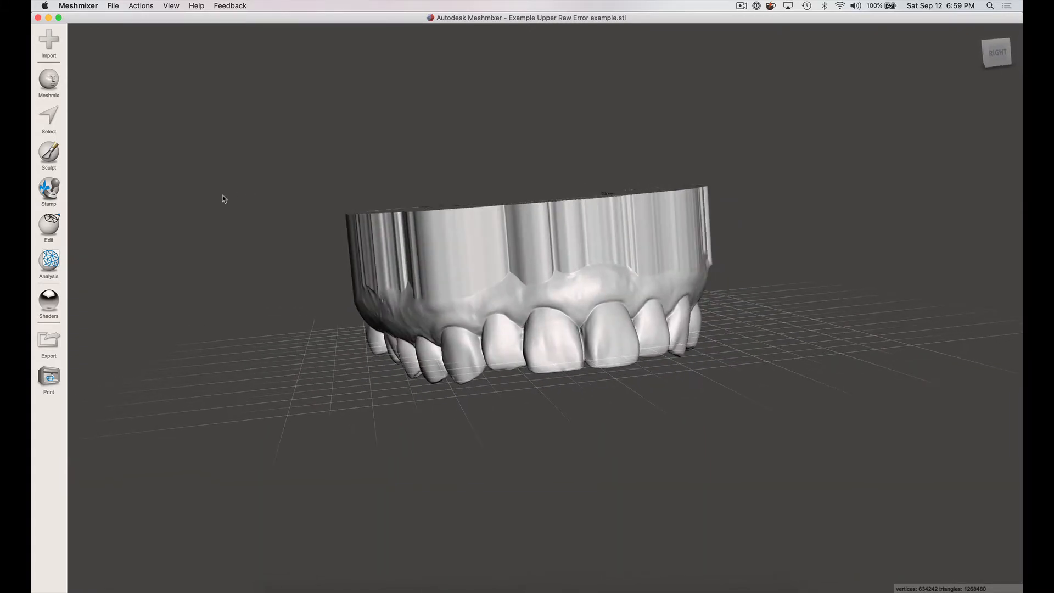
click(46, 229)
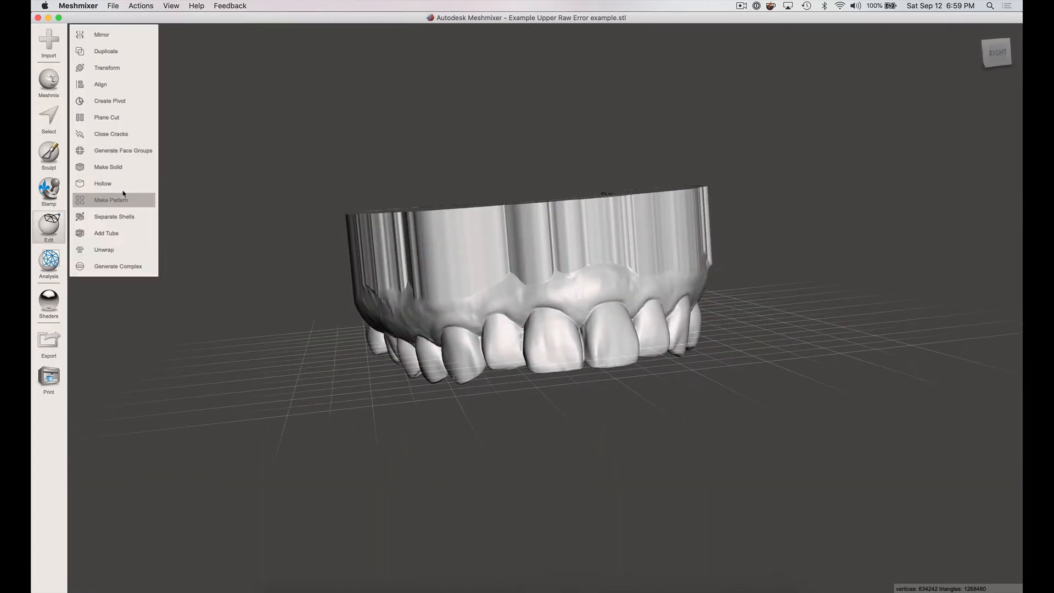
click(107, 117)
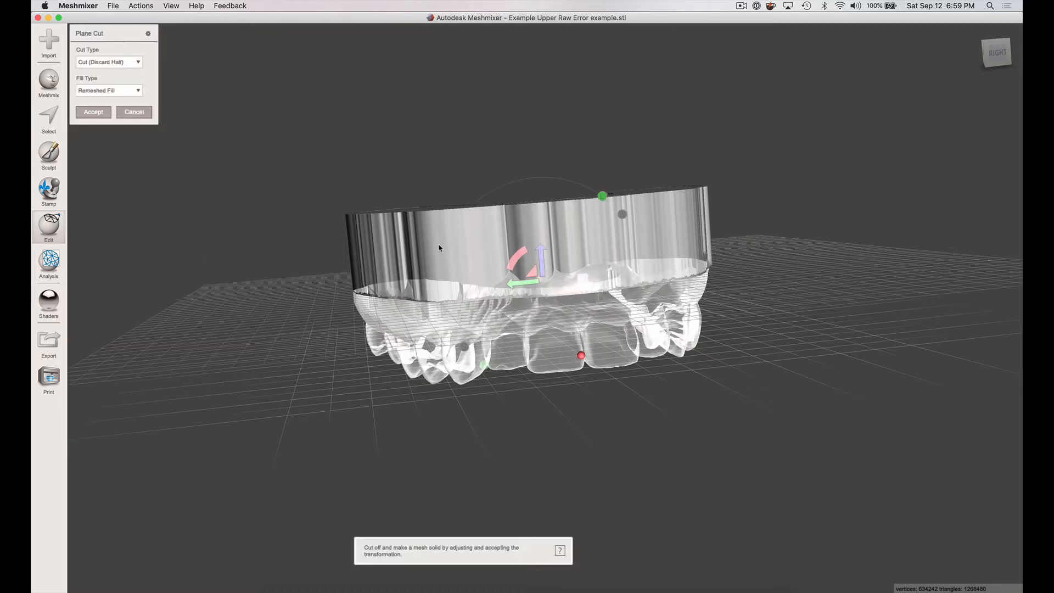
right_drag(739, 267, 683, 257)
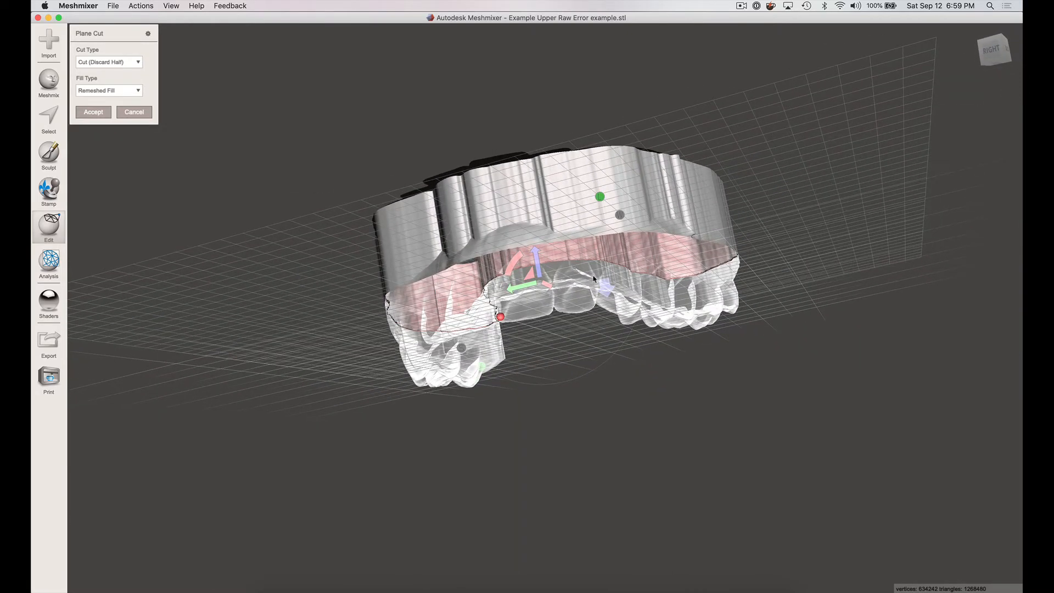
right_drag(593, 279, 607, 316)
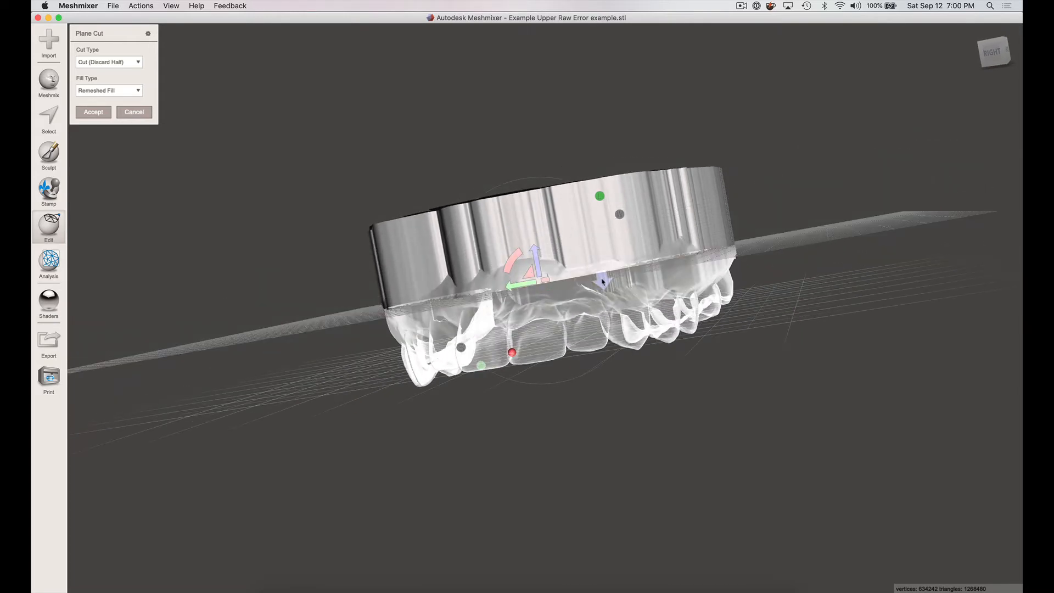
drag(605, 280, 613, 277)
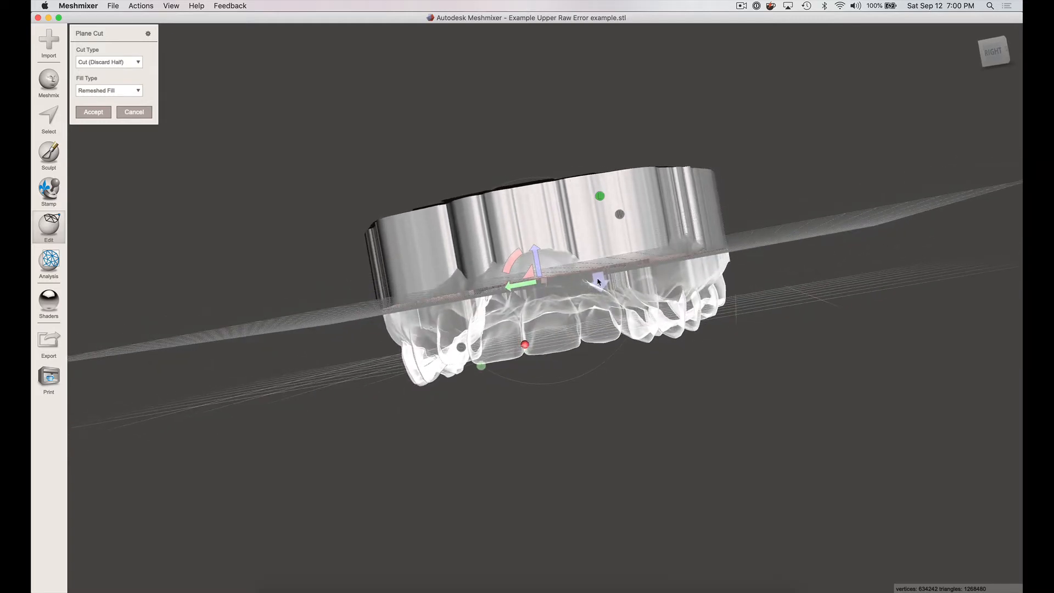
click(598, 282)
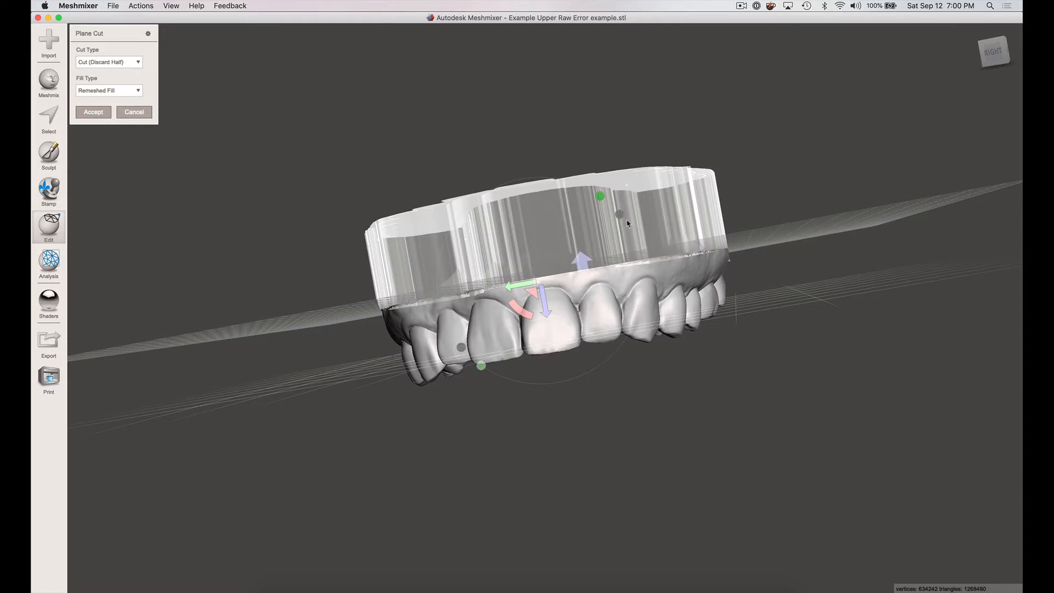
- Raise the cutting plane slightly above the gum area and accept the cut to discard the extruded base
right_drag(665, 203, 673, 276)
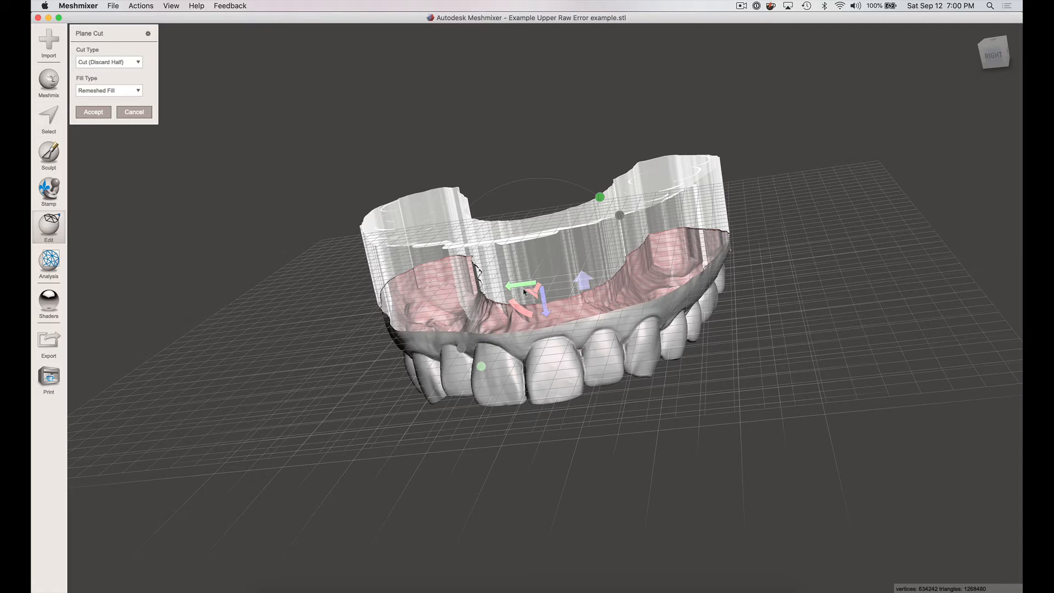
mouse_move(546, 306)
mouse_down()
mouse_move(530, 247)
mouse_move(544, 300)
mouse_up()
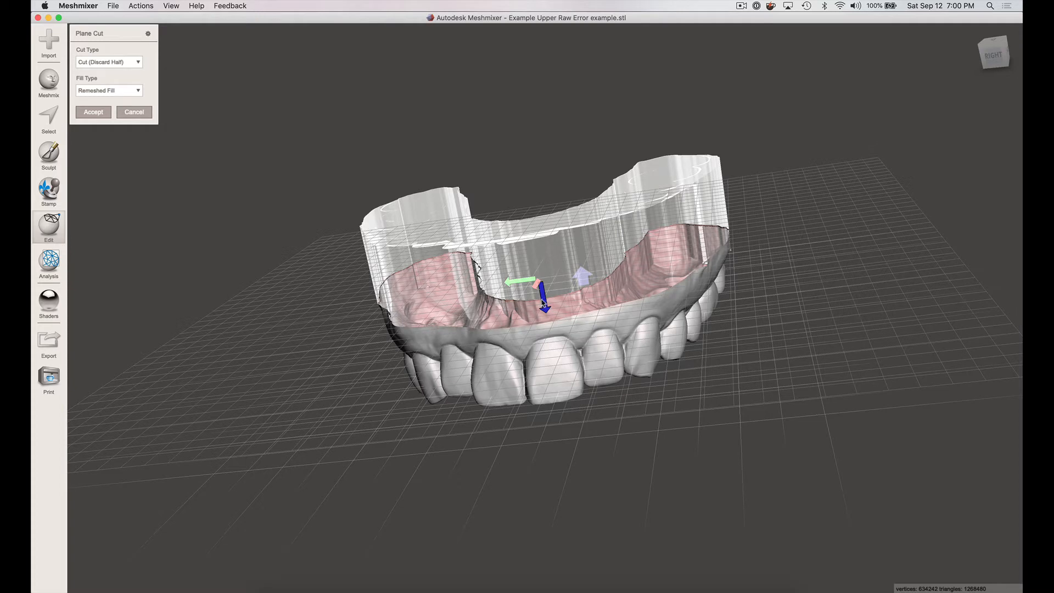
drag(542, 302, 544, 302)
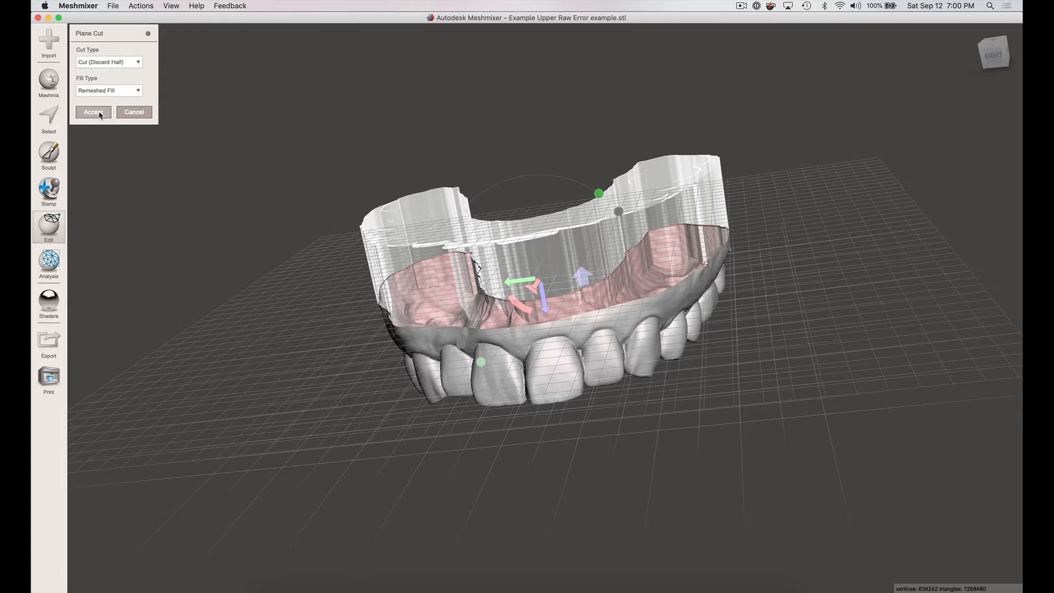
key(Return)
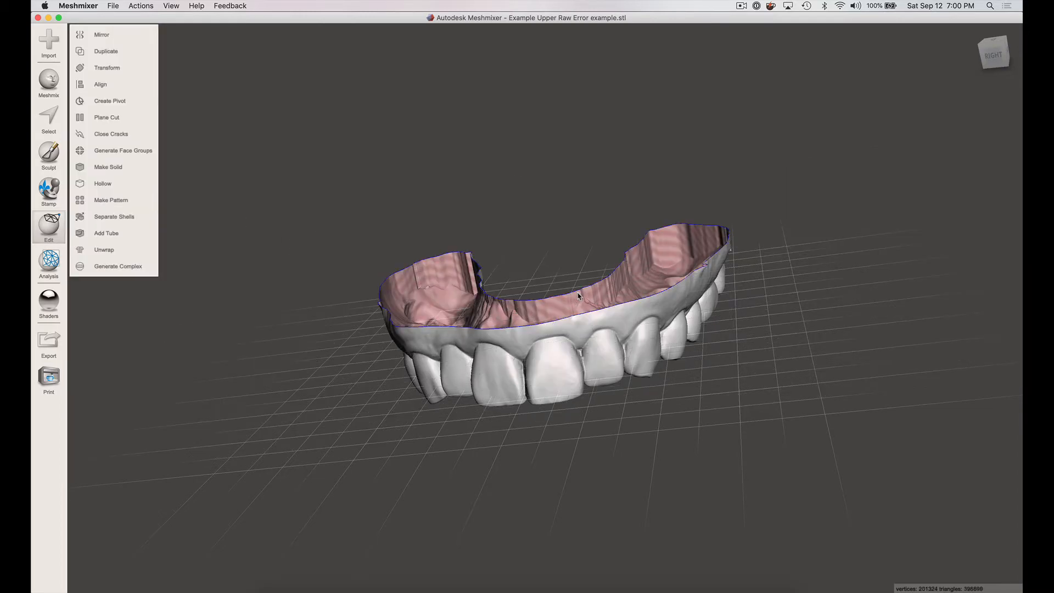
- Examine the trimmed arch from the cut side, the teeth side and the back, checking the extruded walls and gum edge
right_drag(609, 295, 636, 273)
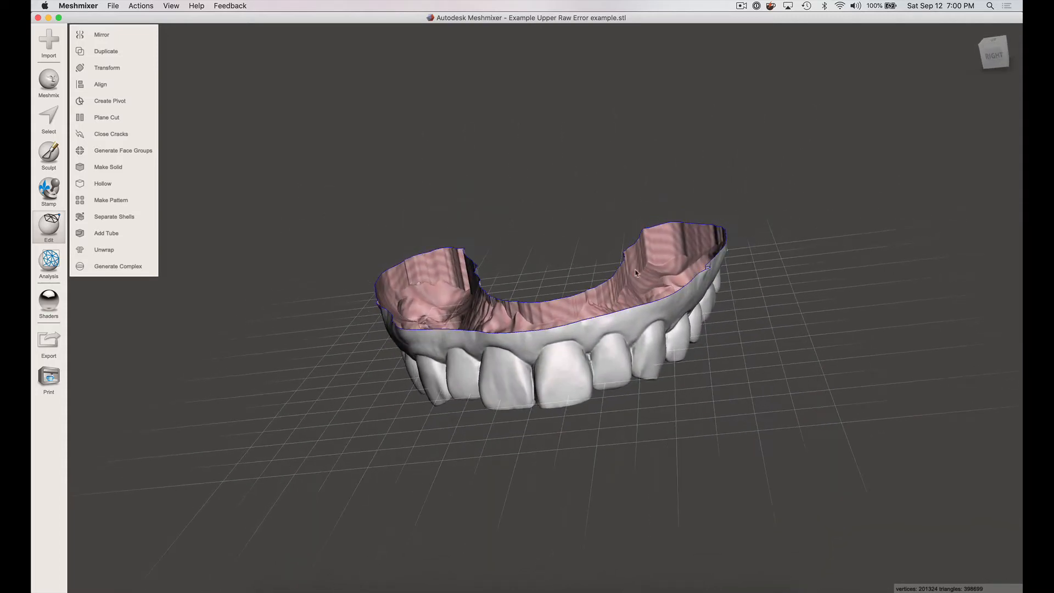
right_drag(608, 307, 631, 310)
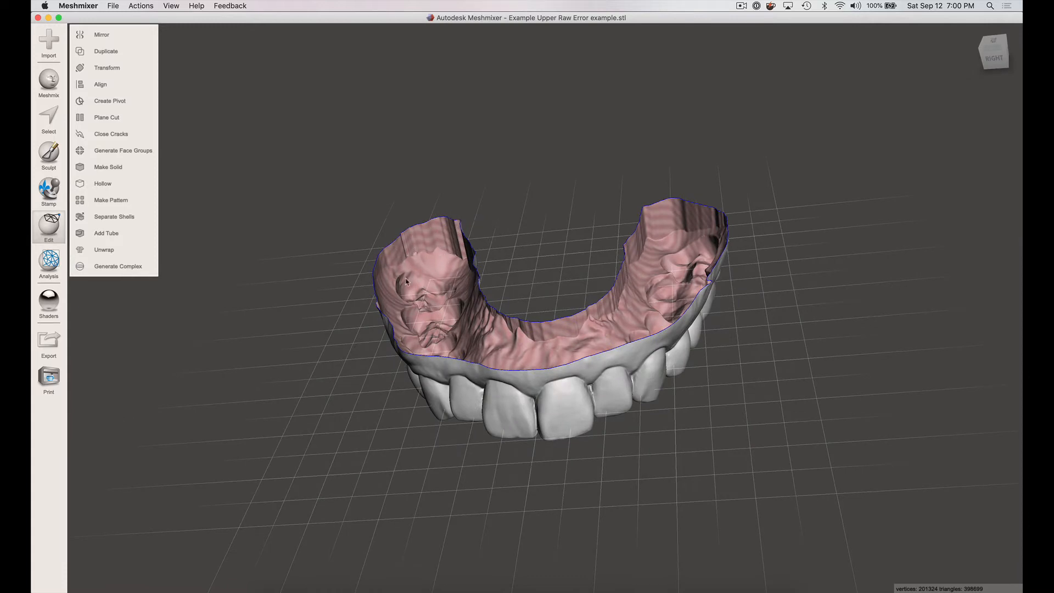
right_drag(509, 364, 678, 236)
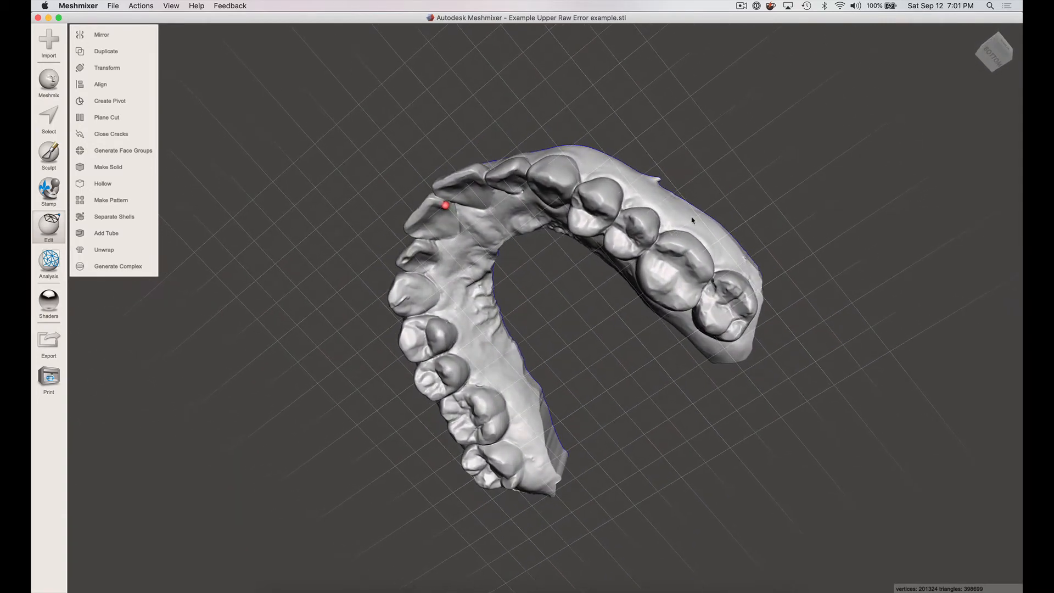
scroll(692, 220, up, 5)
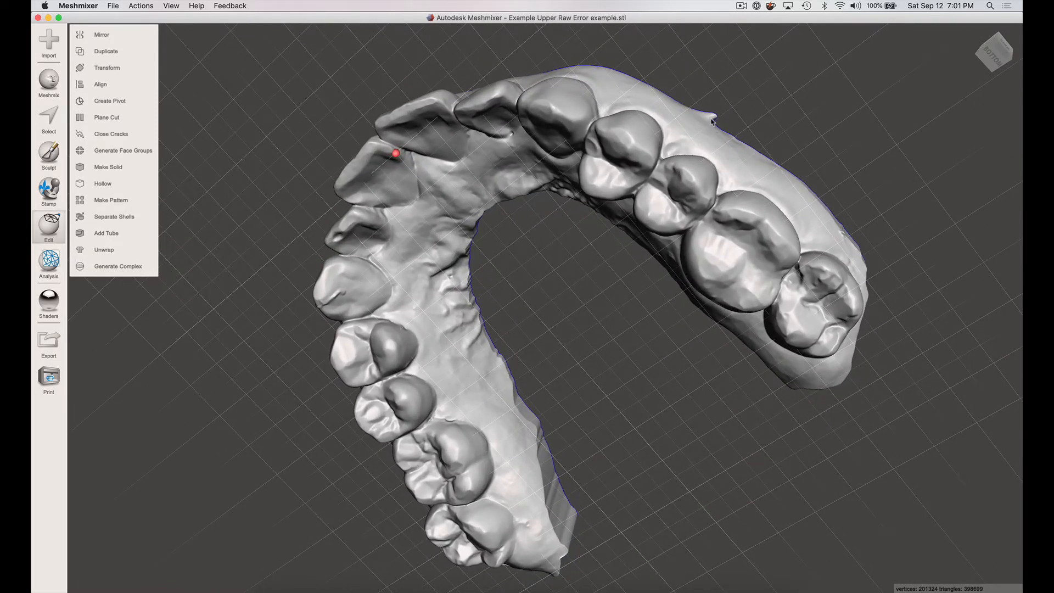
right_drag(652, 187, 594, 186)
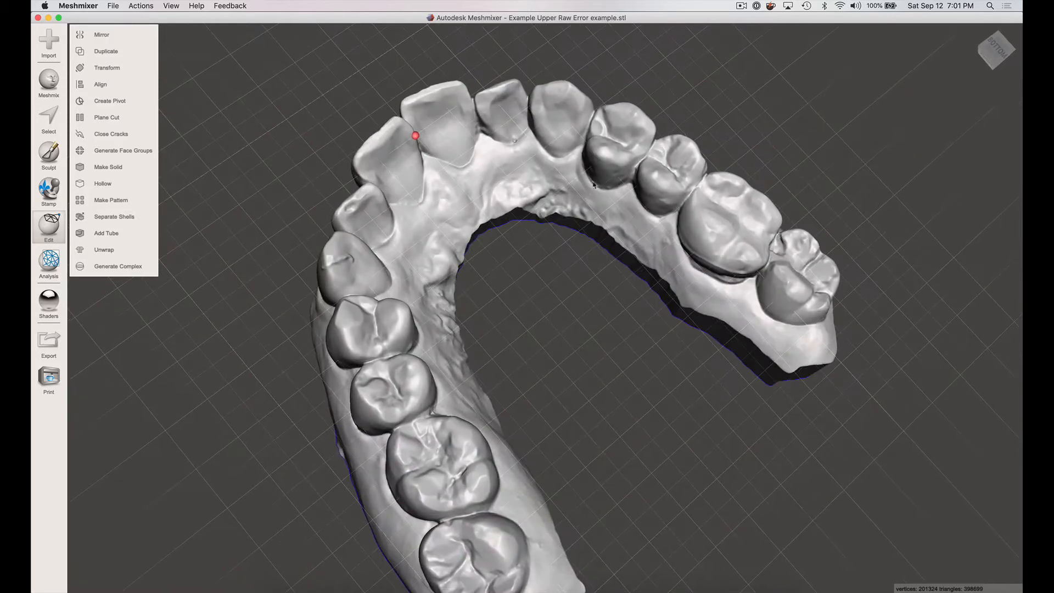
right_drag(590, 227, 600, 164)
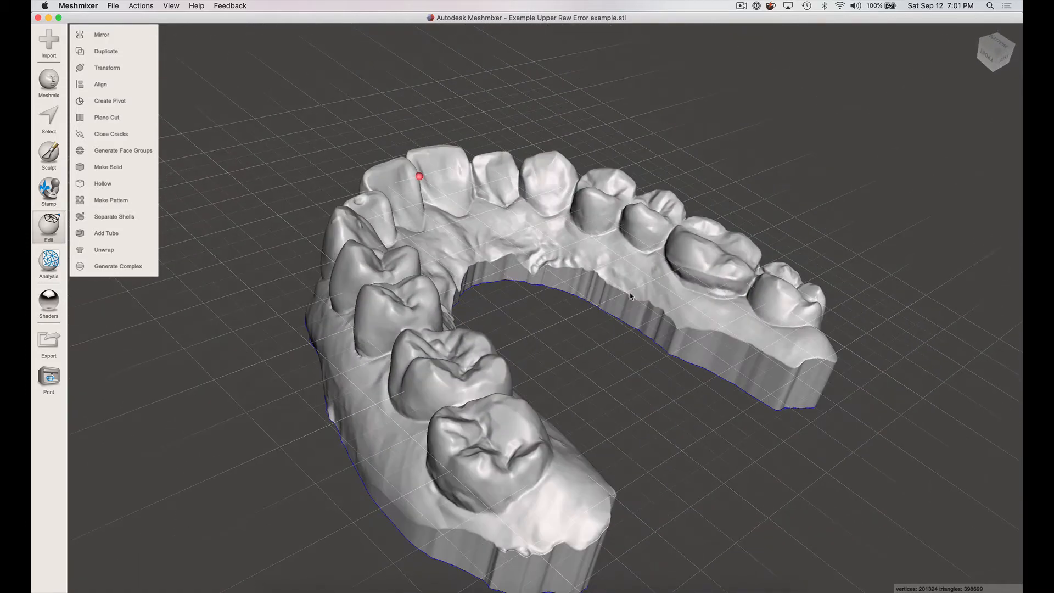
right_drag(678, 340, 548, 490)
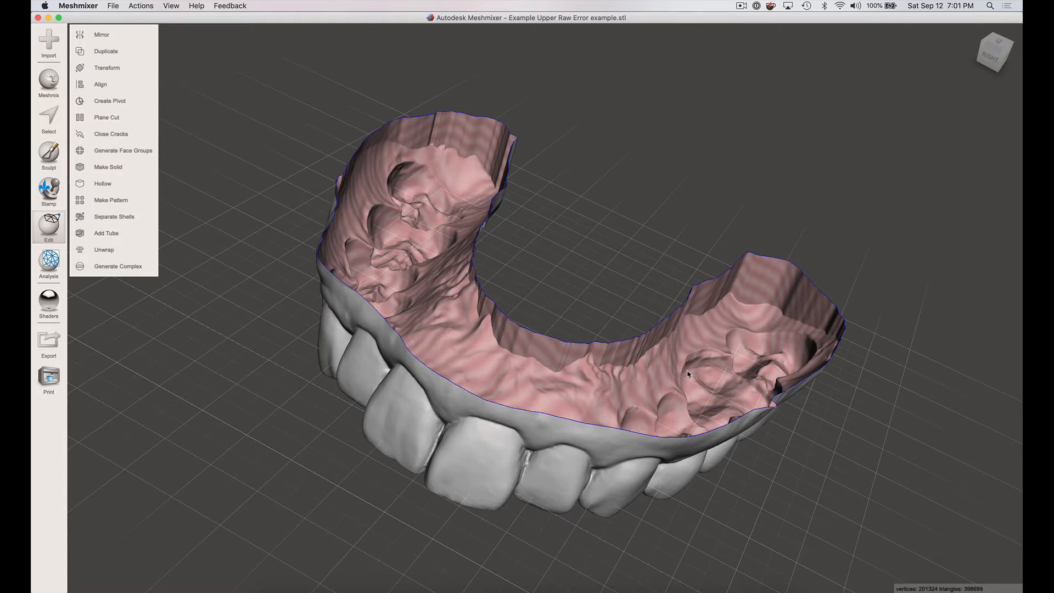
right_drag(688, 374, 733, 298)
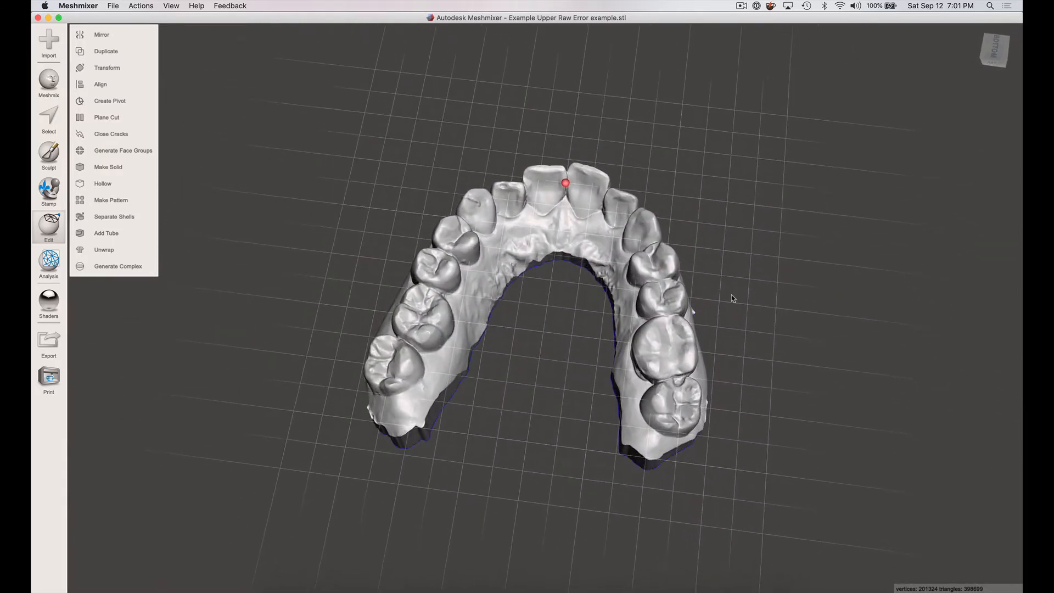
right_drag(657, 372, 624, 373)
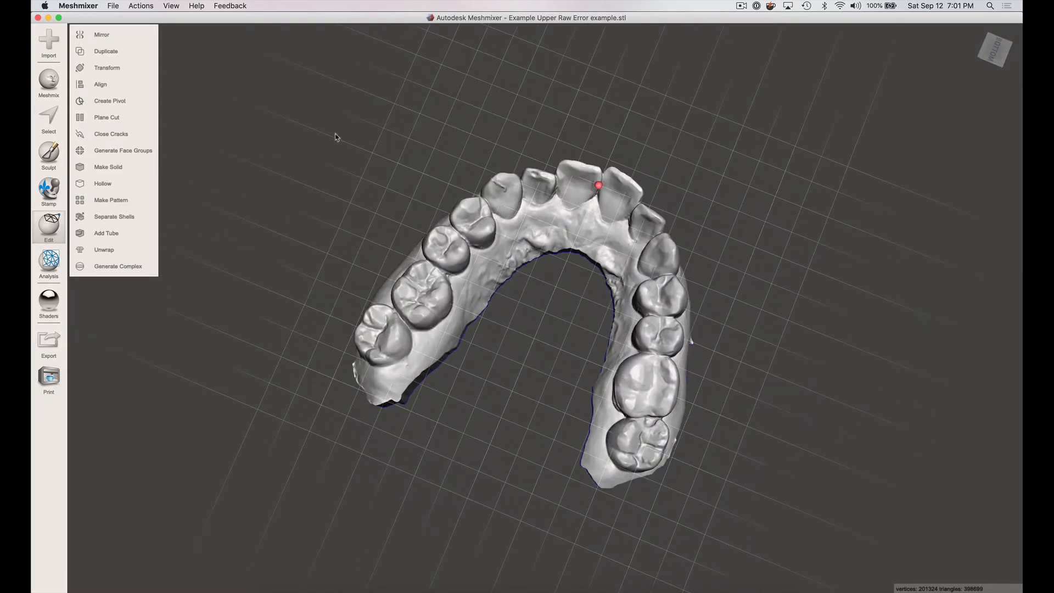
- Close the trimmed model without saving the changes and start Meshmixer again with a fresh, empty scene
click(38, 17)
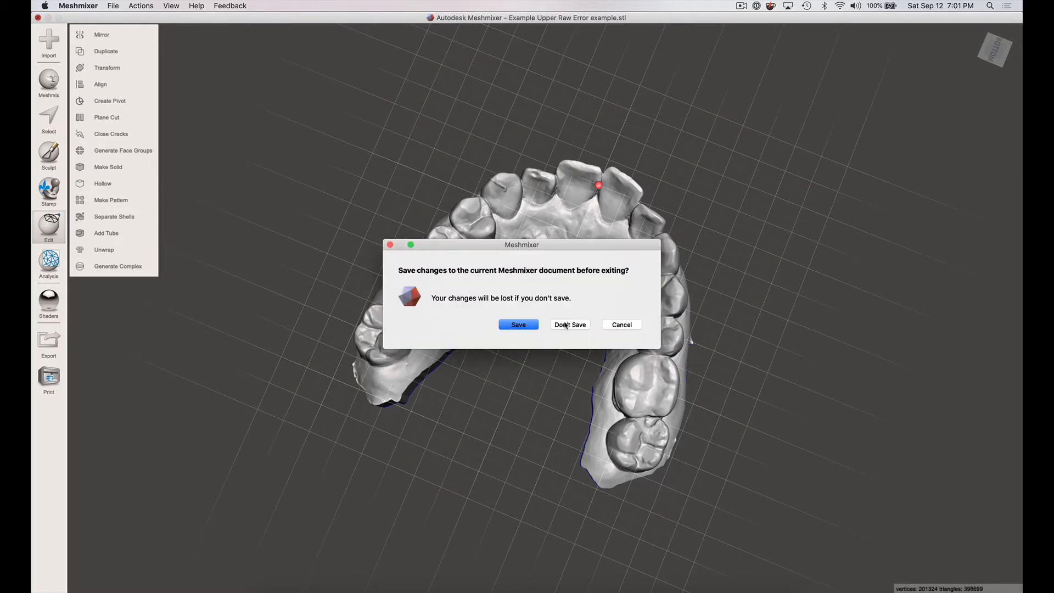
click(567, 326)
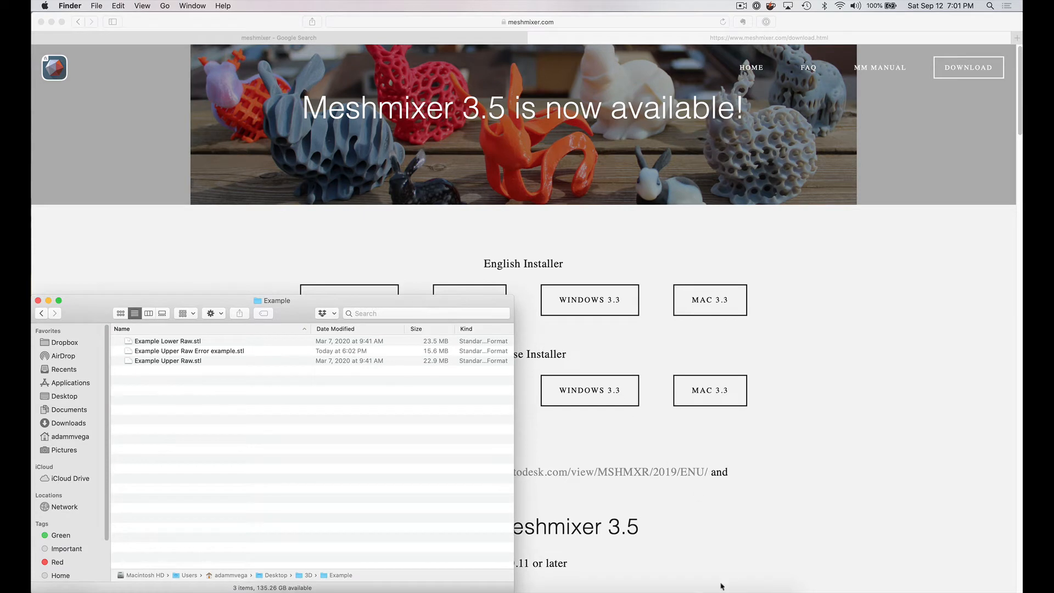
click(687, 583)
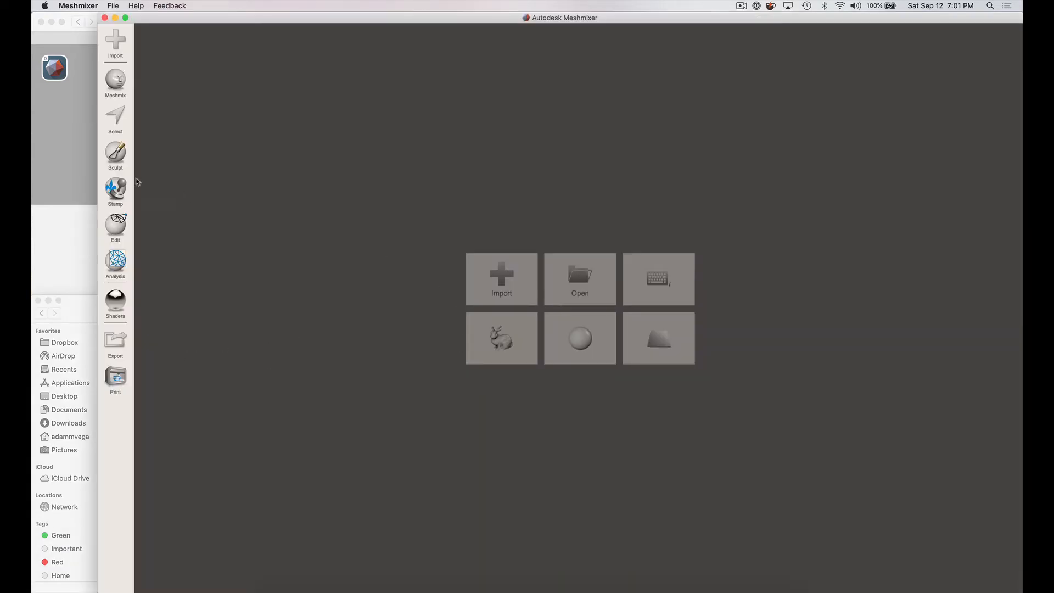
drag(65, 132, 32, 131)
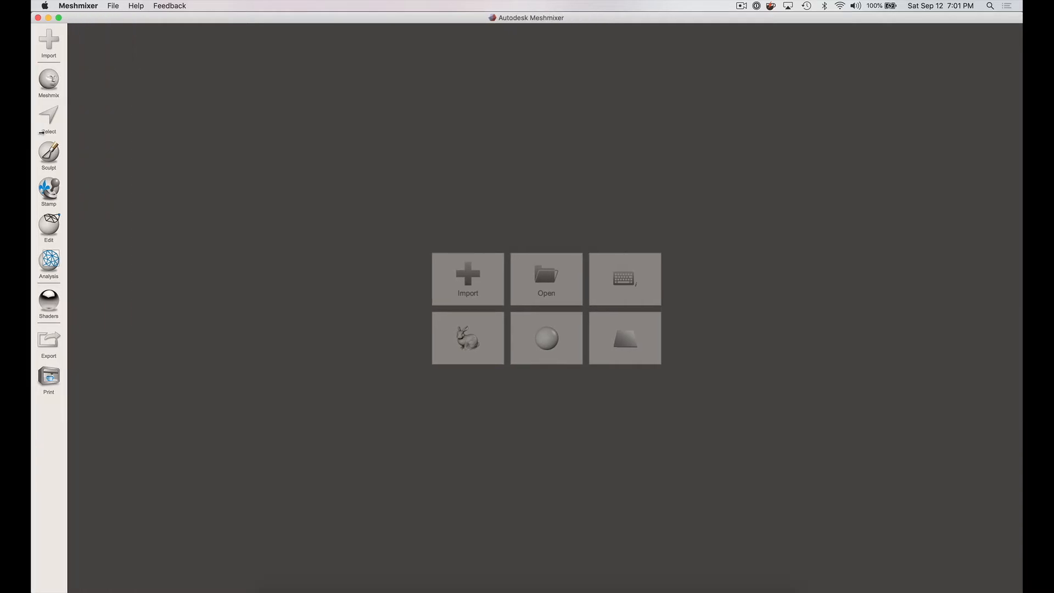
- Import the untouched scan file Example Upper Raw Error example.stl from the Example folder
click(468, 280)
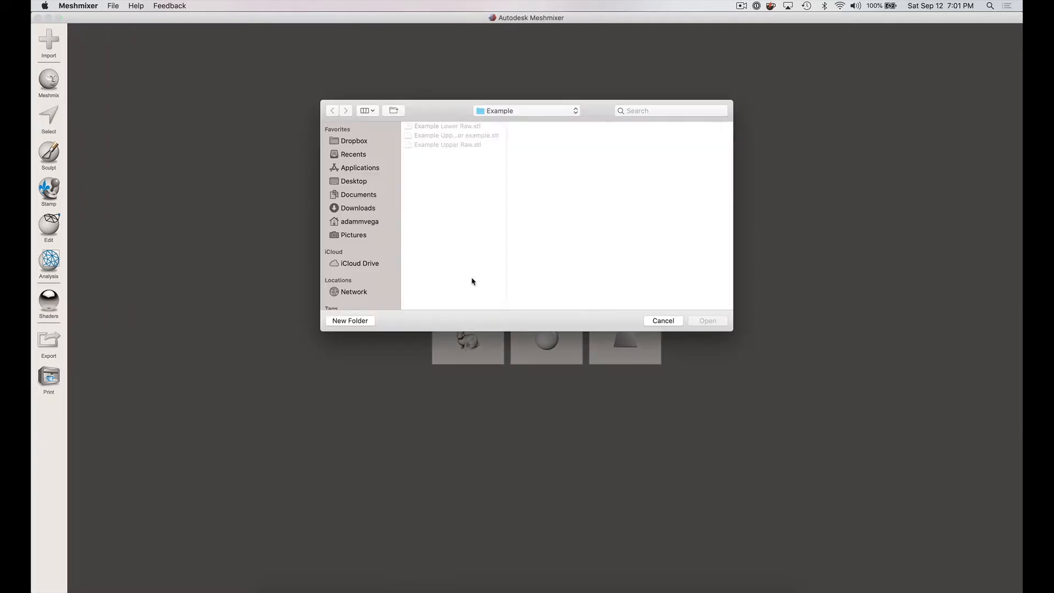
click(468, 135)
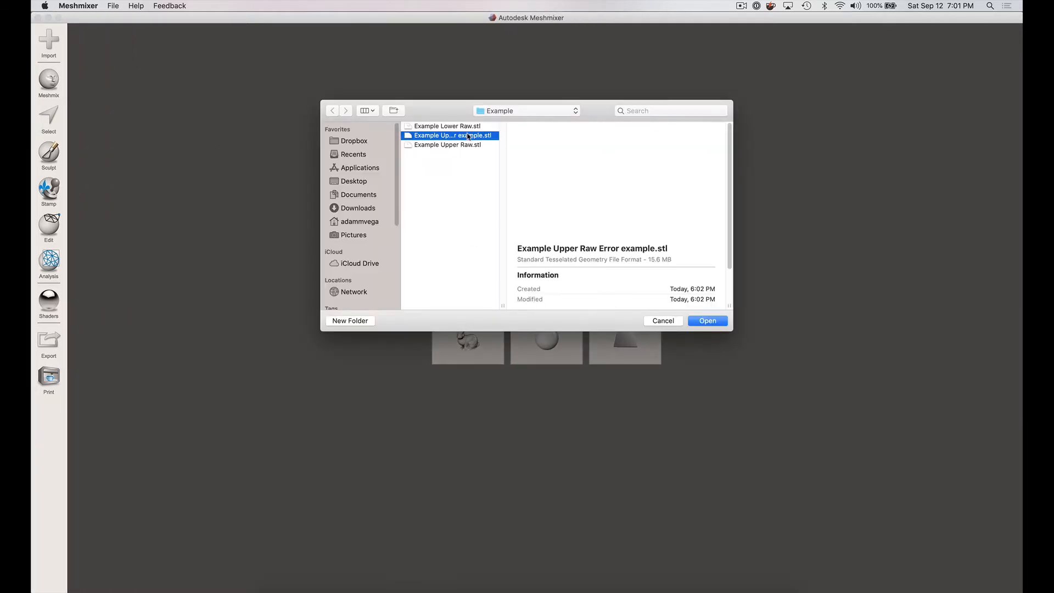
double_click(468, 136)
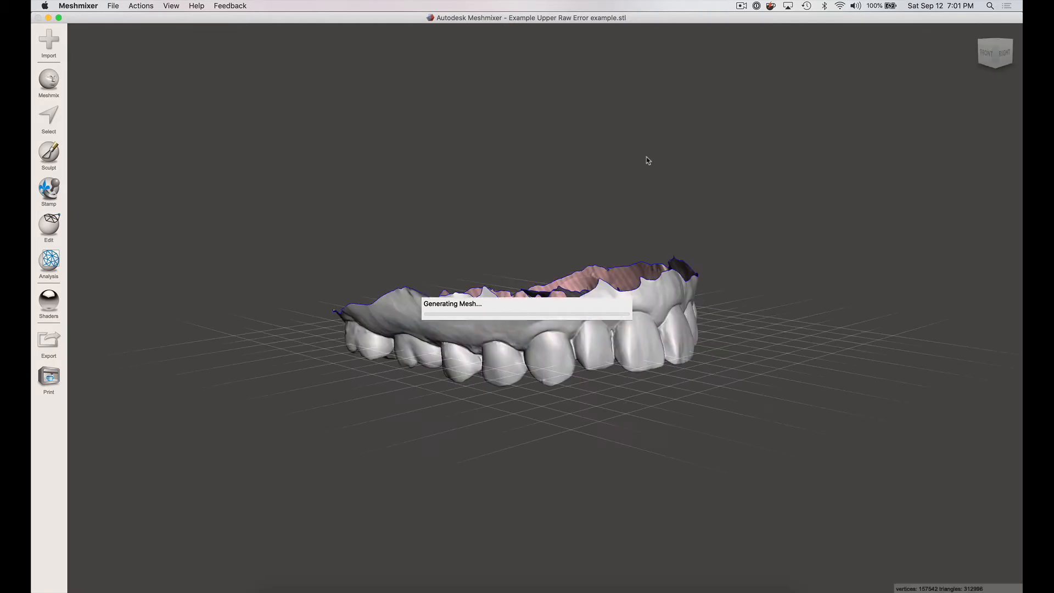
- Choose the RobustSmooth sculpting brush and set its strength to 81
right_drag(657, 202, 506, 217)
scroll(586, 247, down, 2)
scroll(586, 247, up, 6)
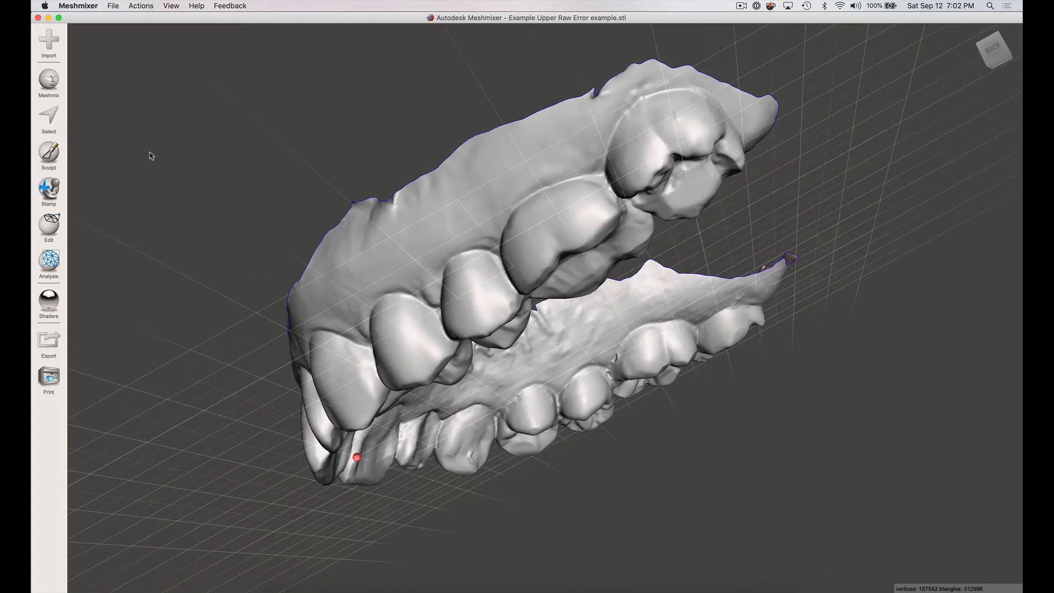
click(48, 153)
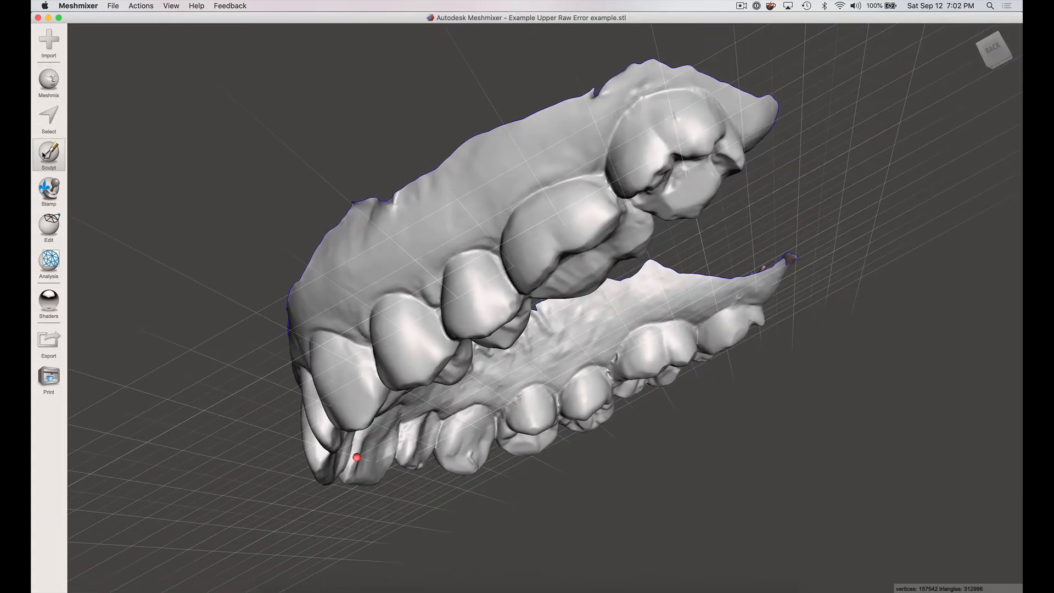
mouse_move(114, 59)
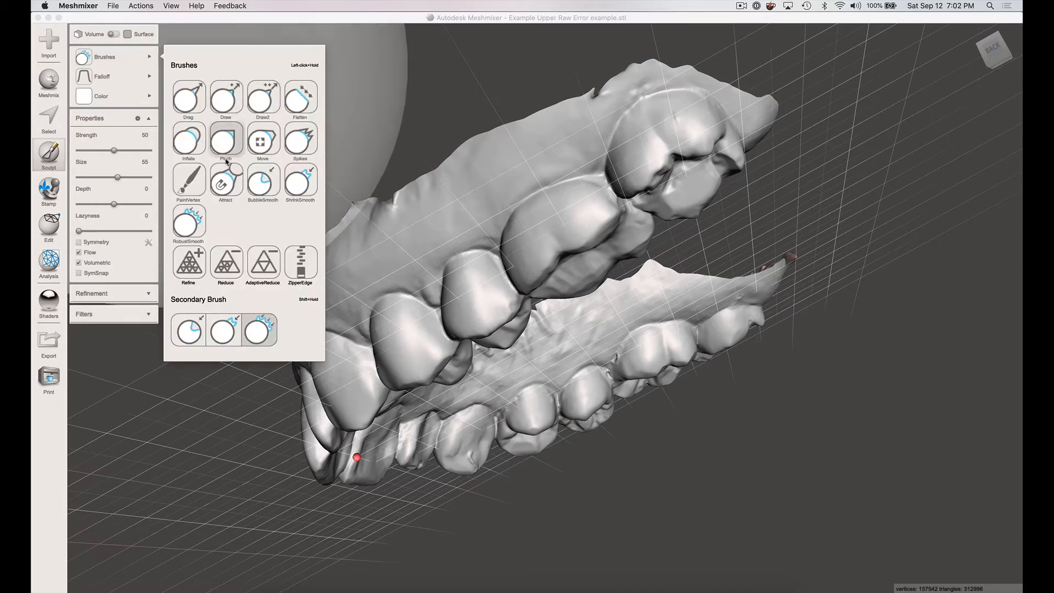
click(189, 222)
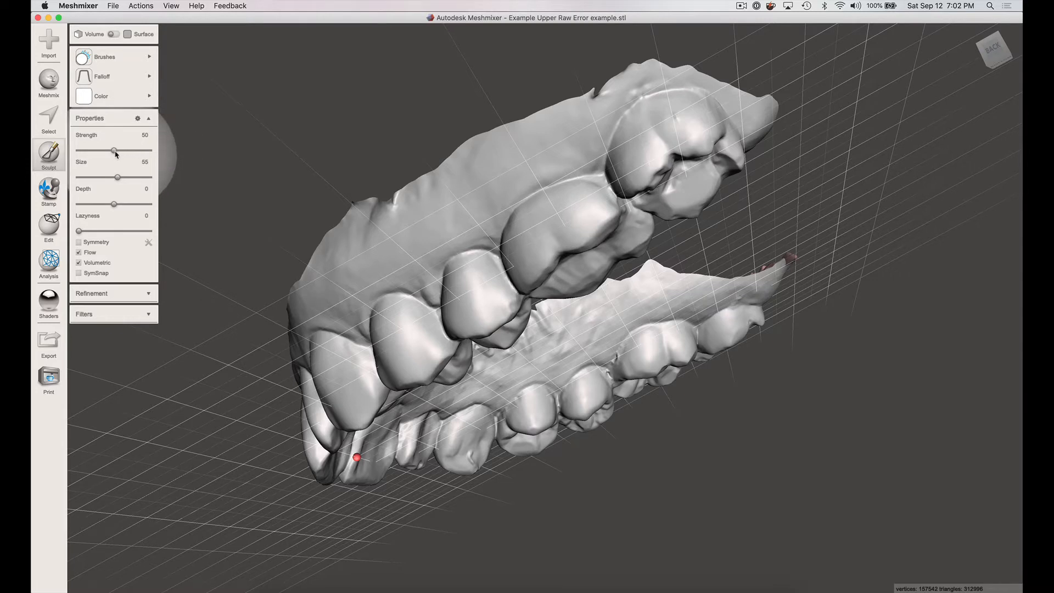
drag(137, 154, 136, 153)
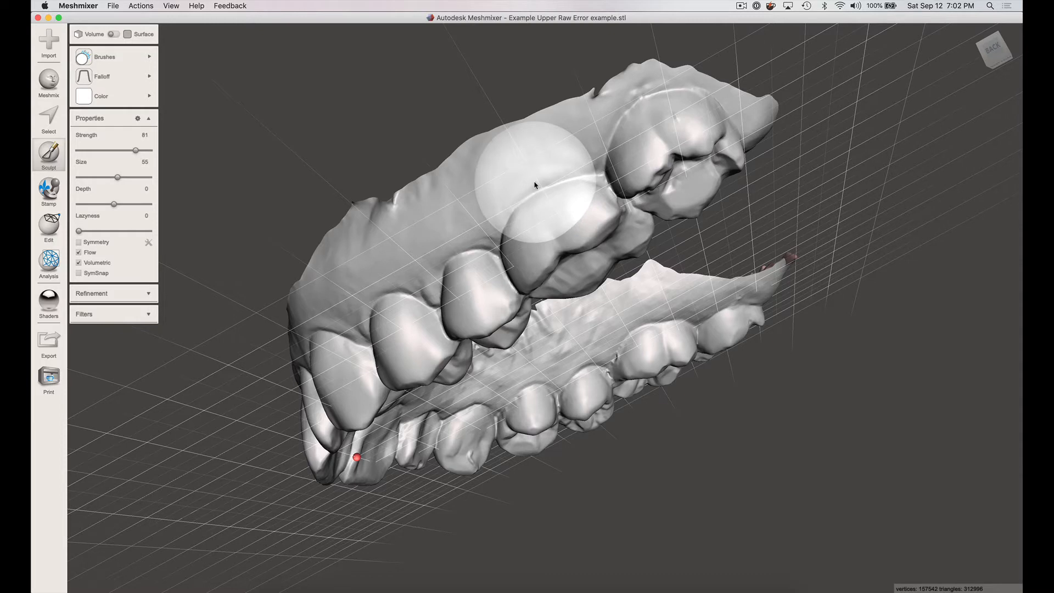
- Reduce the smoothing brush size to 31
key(bracketleft)
key(bracketleft)
key(bracketleft)
key(bracketleft)
key(bracketleft)
key(bracketleft)
key(bracketleft)
key(bracketleft)
key(bracketleft)
key(bracketleft)
key(bracketleft)
key(bracketleft)
key(bracketleft)
key(bracketleft)
key(bracketleft)
key(bracketleft)
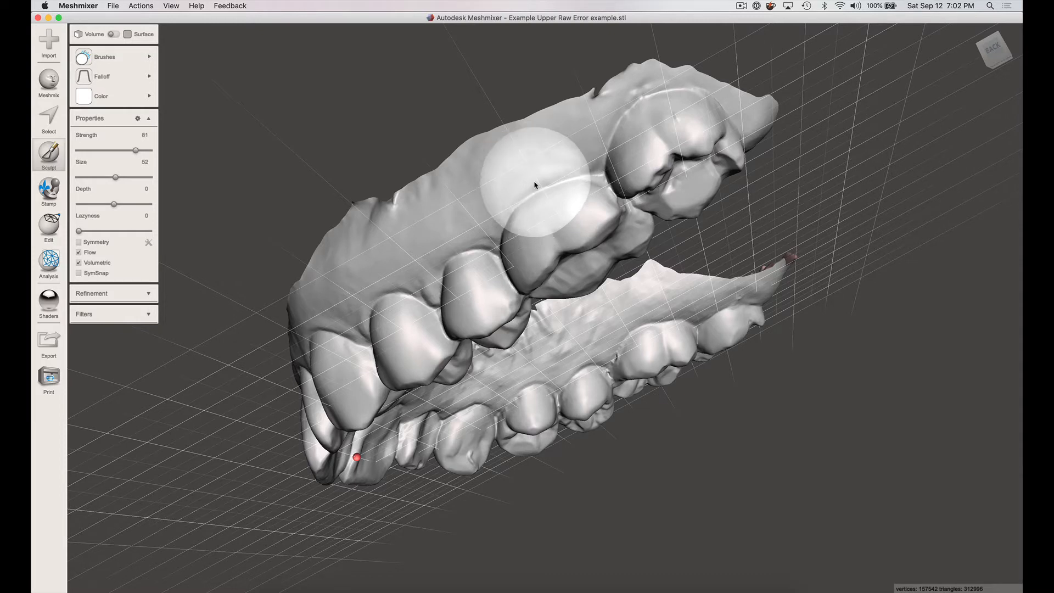
key(bracketleft)
key(bracketleft)
key(bracketleft)
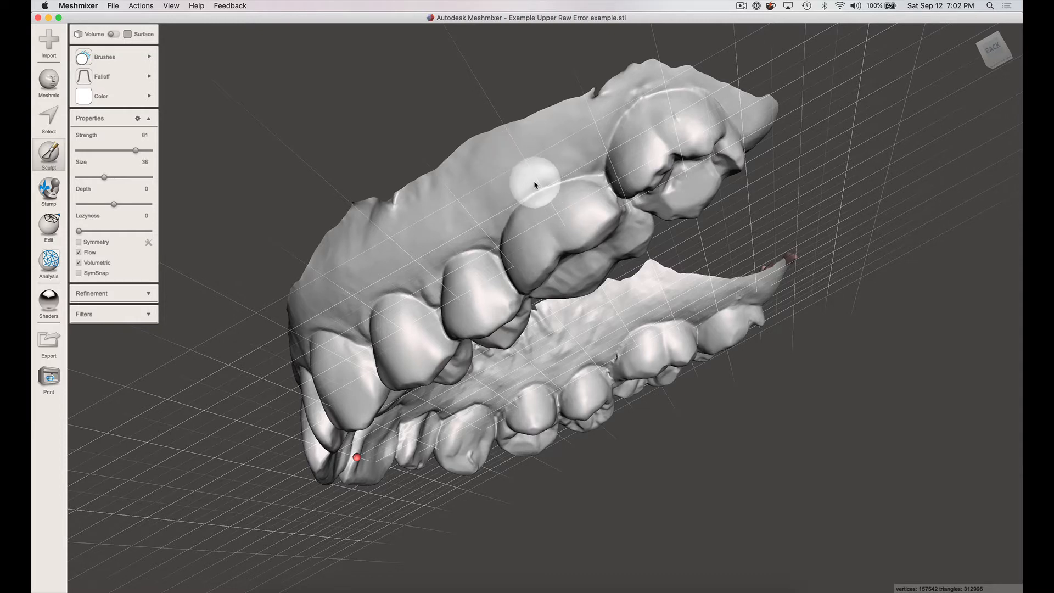
key(bracketleft)
key(bracketleft)
key(bracketleft)
key(bracketleft)
key(bracketleft)
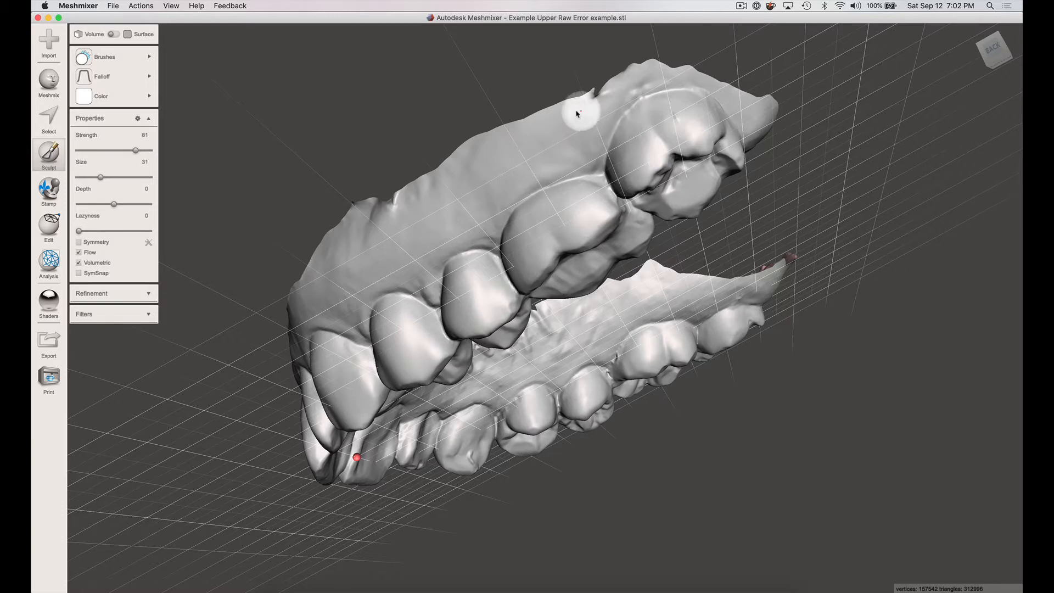
- Smooth the ragged gum border beside and behind the molars with the RobustSmooth brush
mouse_move(576, 112)
mouse_down()
mouse_move(626, 80)
mouse_move(688, 73)
mouse_move(621, 82)
mouse_move(470, 142)
mouse_move(391, 205)
mouse_move(405, 198)
mouse_move(356, 213)
mouse_move(291, 292)
mouse_move(309, 250)
mouse_move(352, 215)
mouse_move(593, 91)
mouse_move(682, 74)
mouse_move(772, 106)
mouse_move(764, 105)
mouse_move(726, 92)
mouse_move(842, 118)
mouse_move(736, 108)
mouse_up()
mouse_move(737, 108)
right_down()
mouse_move(671, 122)
mouse_move(602, 111)
mouse_move(575, 67)
right_up()
mouse_move(280, 91)
mouse_down()
mouse_move(337, 112)
mouse_move(404, 213)
mouse_move(413, 256)
mouse_move(403, 209)
mouse_move(409, 262)
mouse_move(426, 290)
mouse_up()
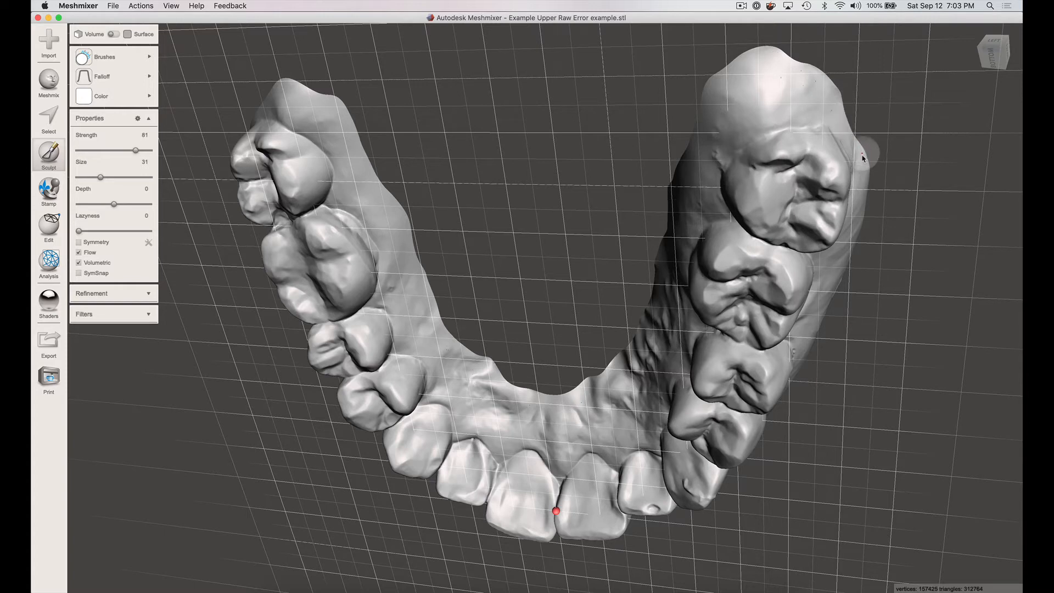
mouse_move(802, 117)
mouse_down()
mouse_move(779, 131)
mouse_move(928, 148)
mouse_up()
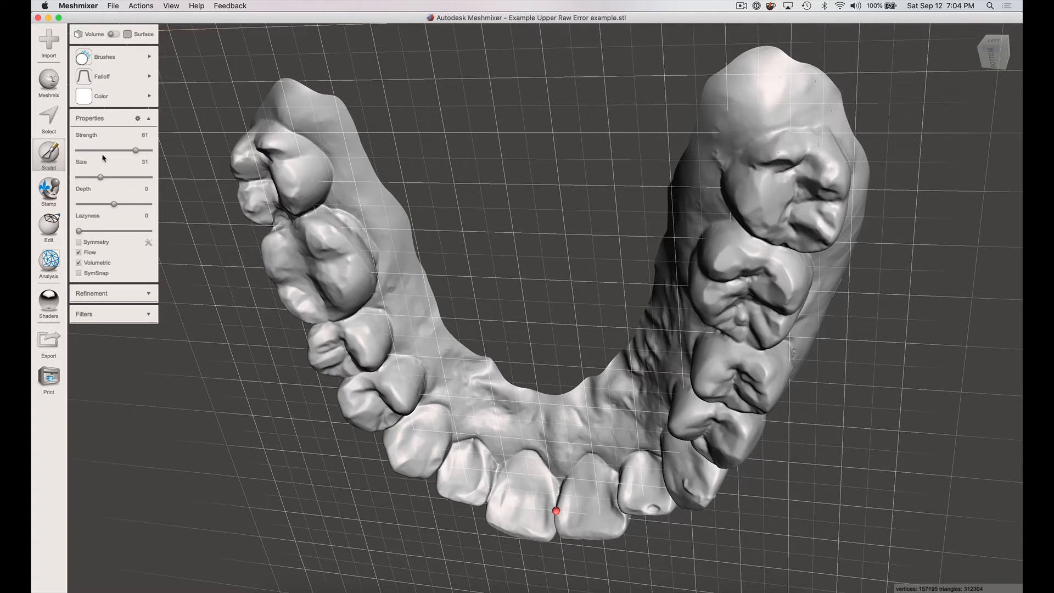
- Smooth the wavy outer gum border above the front teeth with the RobustSmooth brush
right_drag(923, 241, 744, 226)
mouse_move(556, 142)
mouse_down()
mouse_move(598, 204)
mouse_move(652, 236)
mouse_move(679, 269)
mouse_move(681, 346)
mouse_move(671, 285)
mouse_move(709, 379)
mouse_move(684, 315)
mouse_move(713, 383)
mouse_move(719, 377)
mouse_move(710, 416)
mouse_move(721, 431)
mouse_up()
right_drag(655, 371, 777, 262)
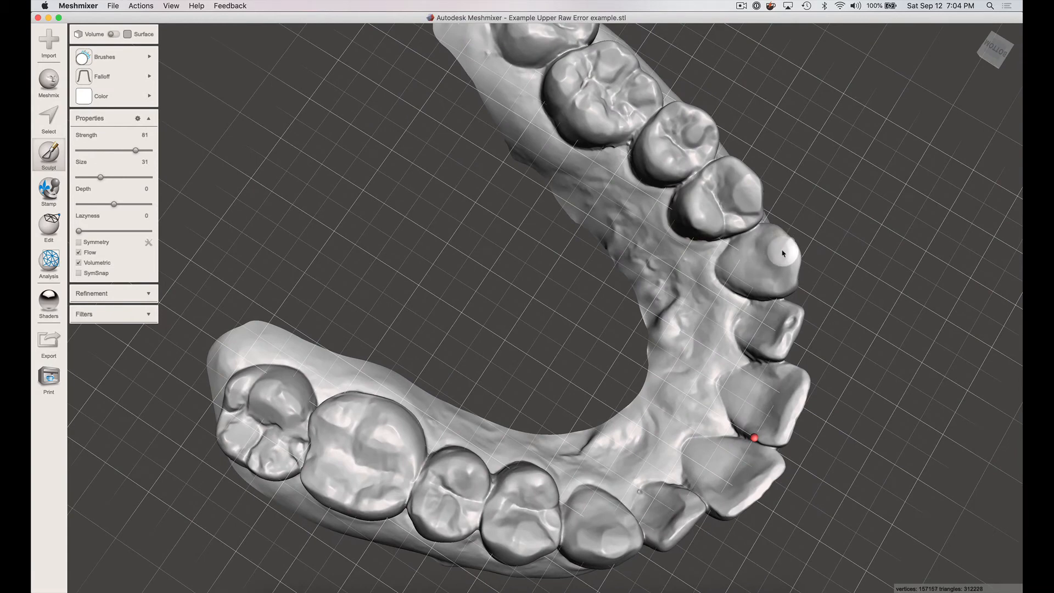
right_drag(833, 203, 743, 271)
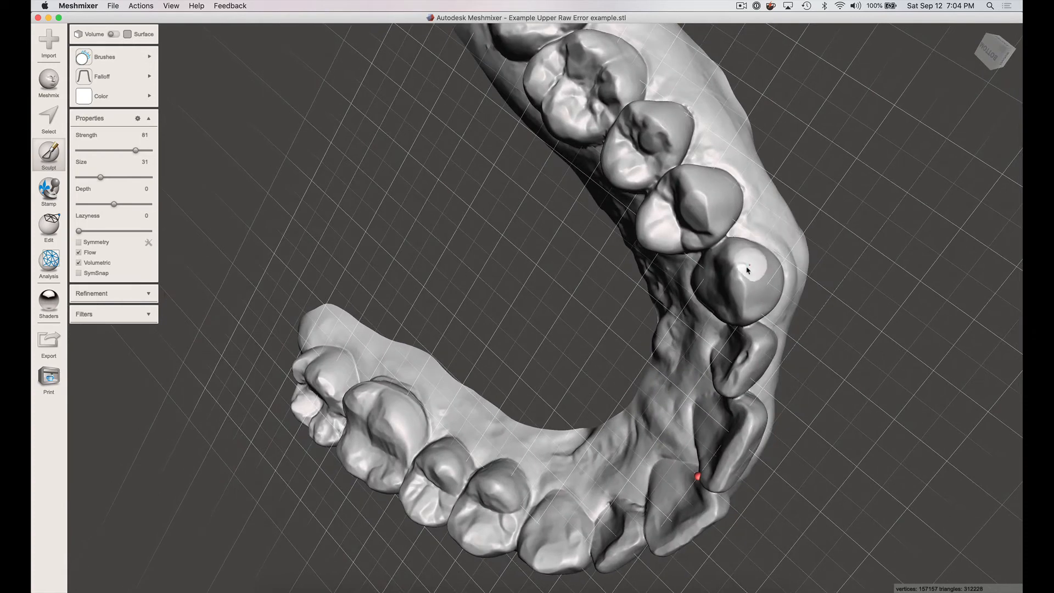
mouse_move(860, 201)
right_down()
mouse_move(842, 189)
mouse_move(751, 196)
right_up()
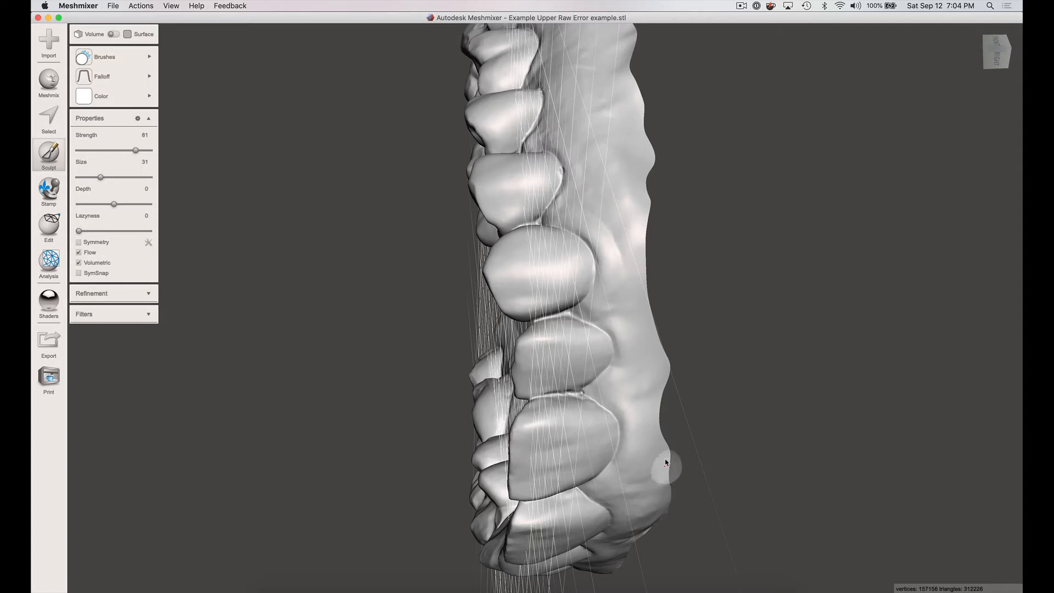
drag(665, 463, 669, 484)
right_drag(698, 445, 693, 308)
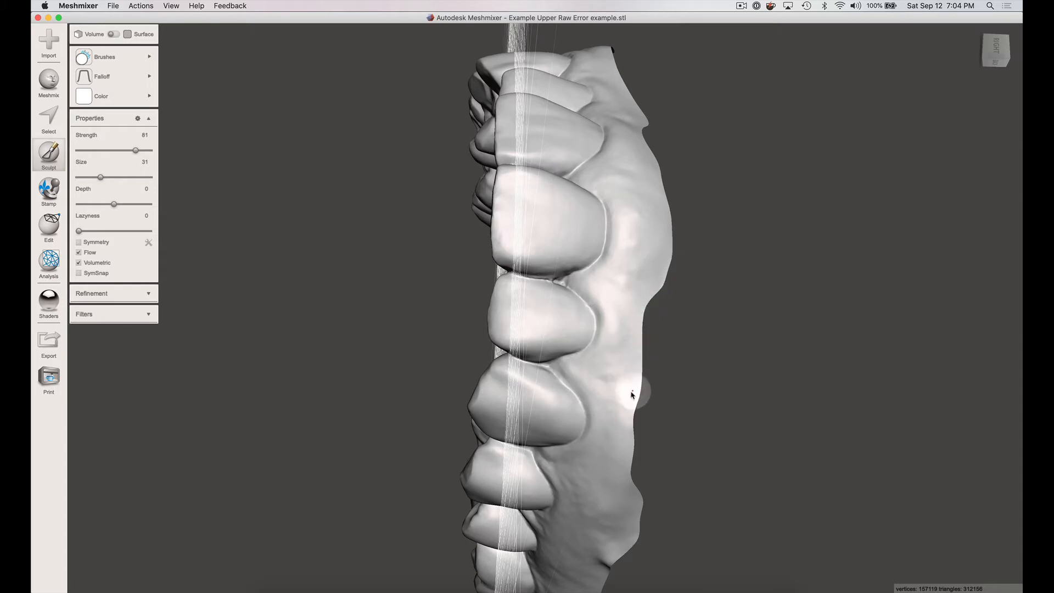
drag(631, 391, 635, 418)
- Smooth the bumps in the outer gum border from the canine back along the premolars
right_drag(679, 299, 693, 96)
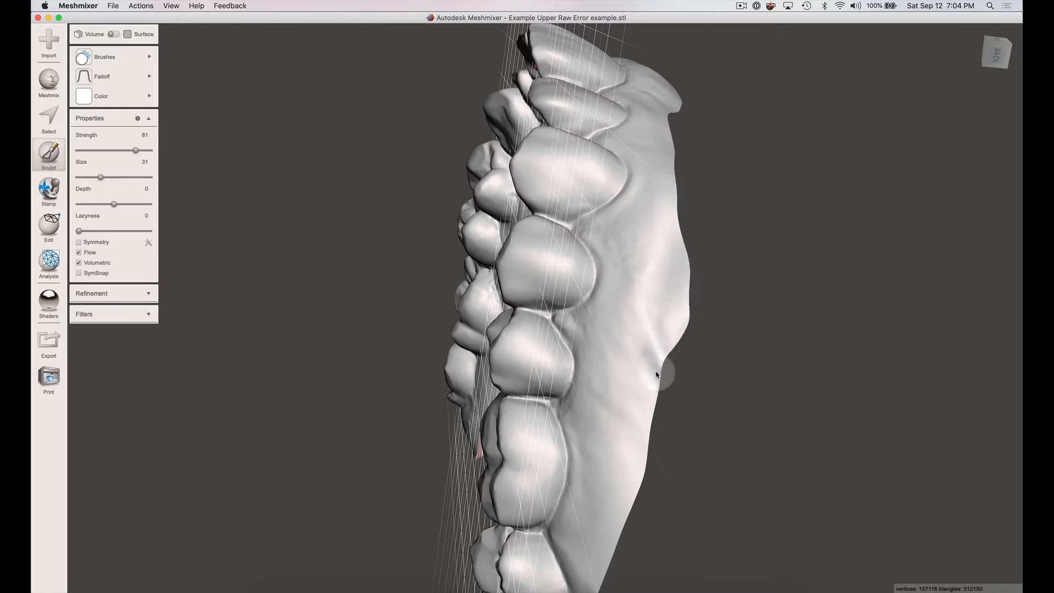
mouse_move(657, 375)
mouse_down()
mouse_move(652, 348)
mouse_move(671, 358)
mouse_move(685, 285)
mouse_move(674, 290)
mouse_up()
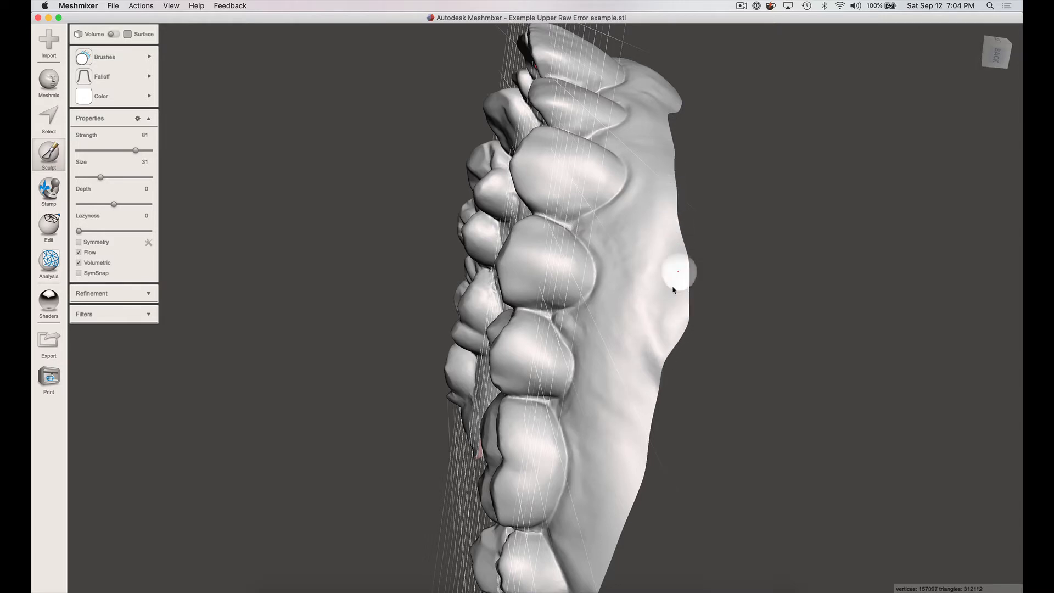
right_drag(670, 300, 661, 260)
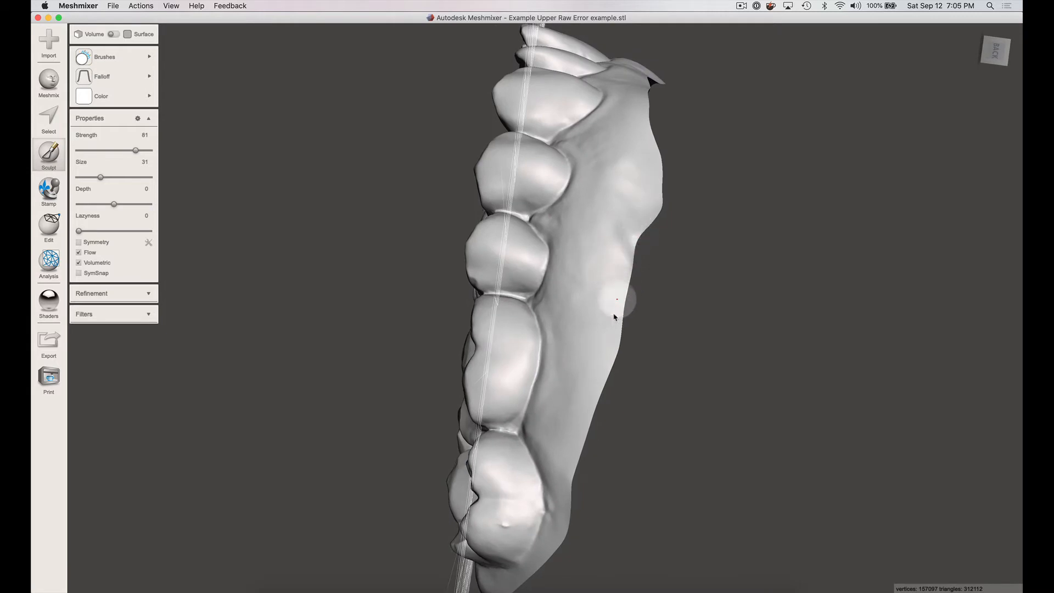
mouse_move(615, 317)
mouse_down()
mouse_move(592, 421)
mouse_move(608, 333)
mouse_up()
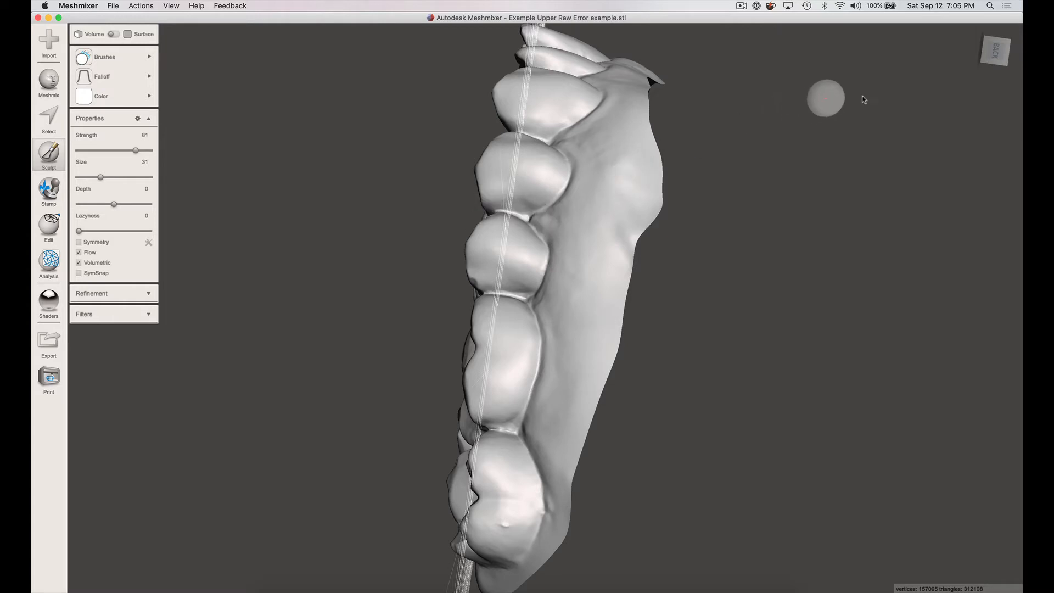
right_drag(928, 97, 876, 572)
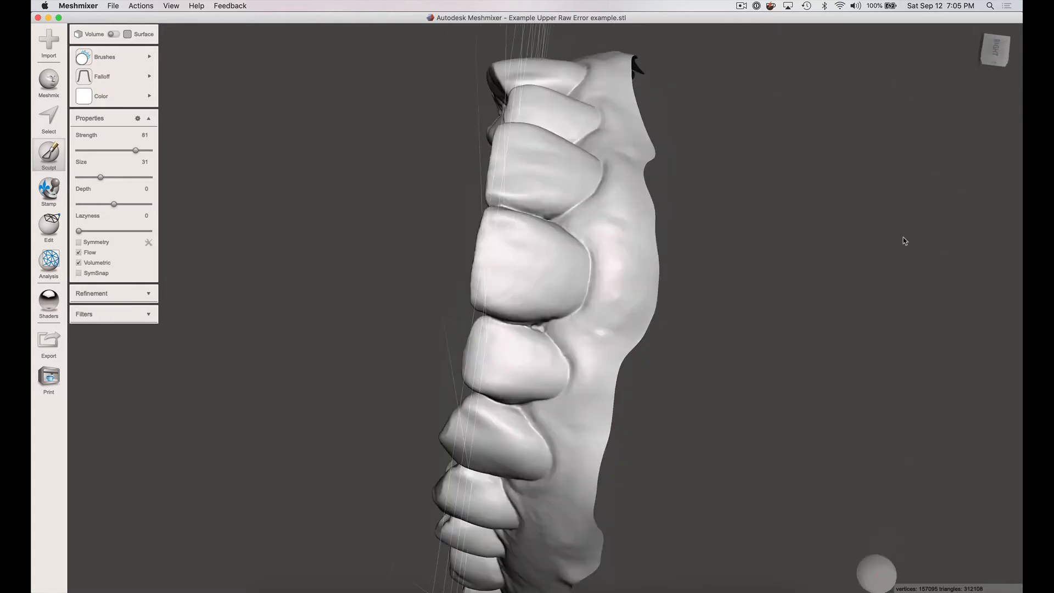
- Select the entire smoothed mesh in the front view and start an extrusion with a 20 mm offset
click(991, 52)
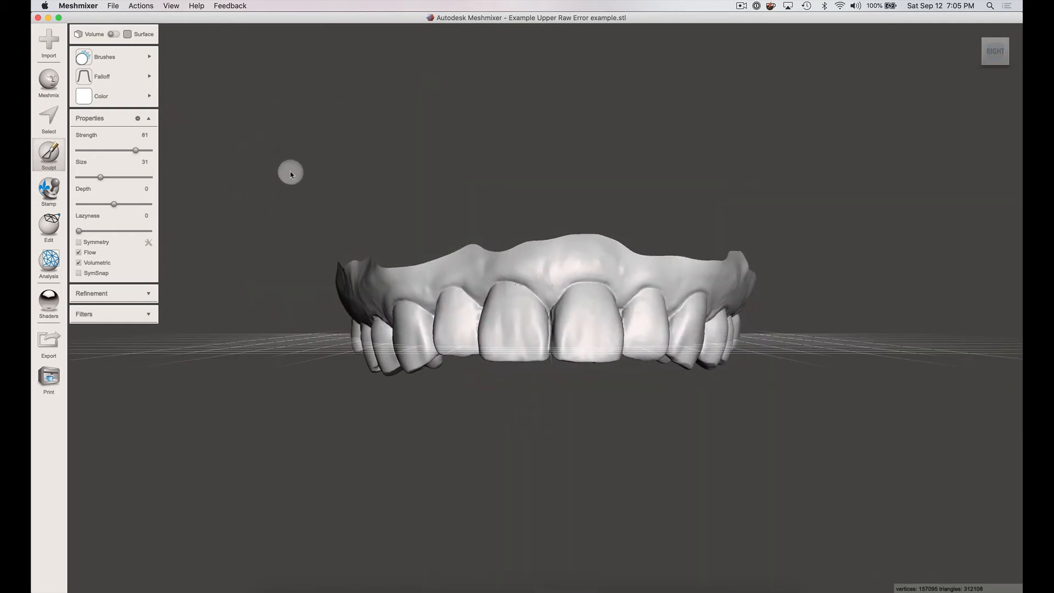
key(Escape)
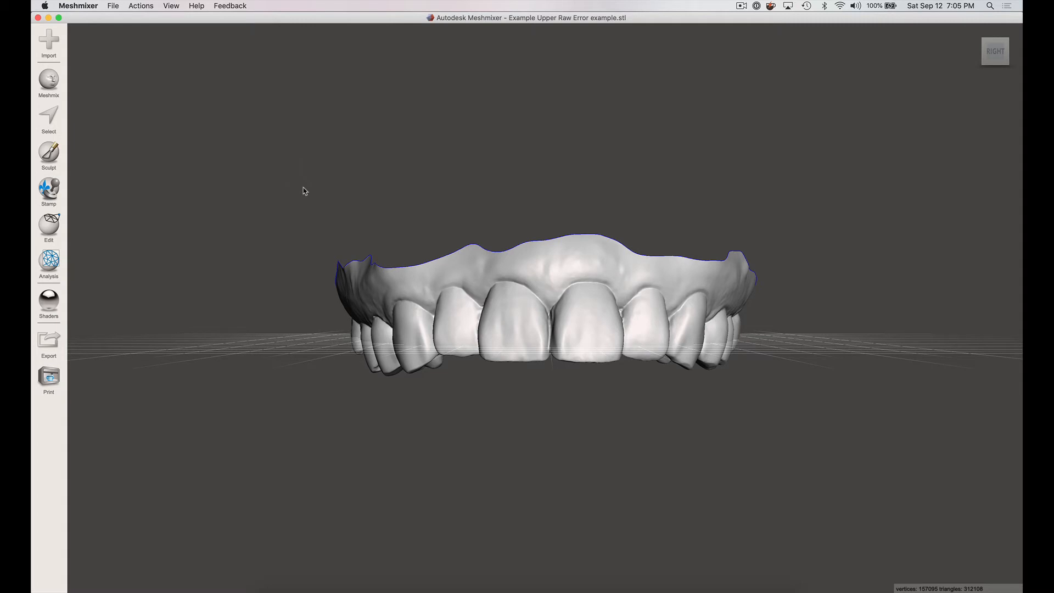
key(super+a)
mouse_move(115, 36)
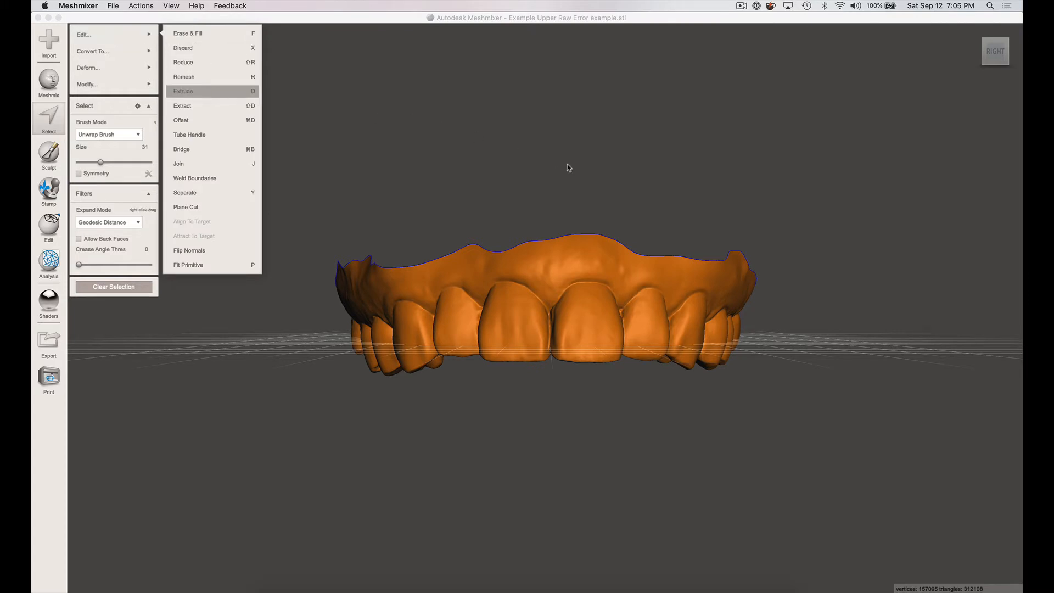
click(607, 151)
key(d)
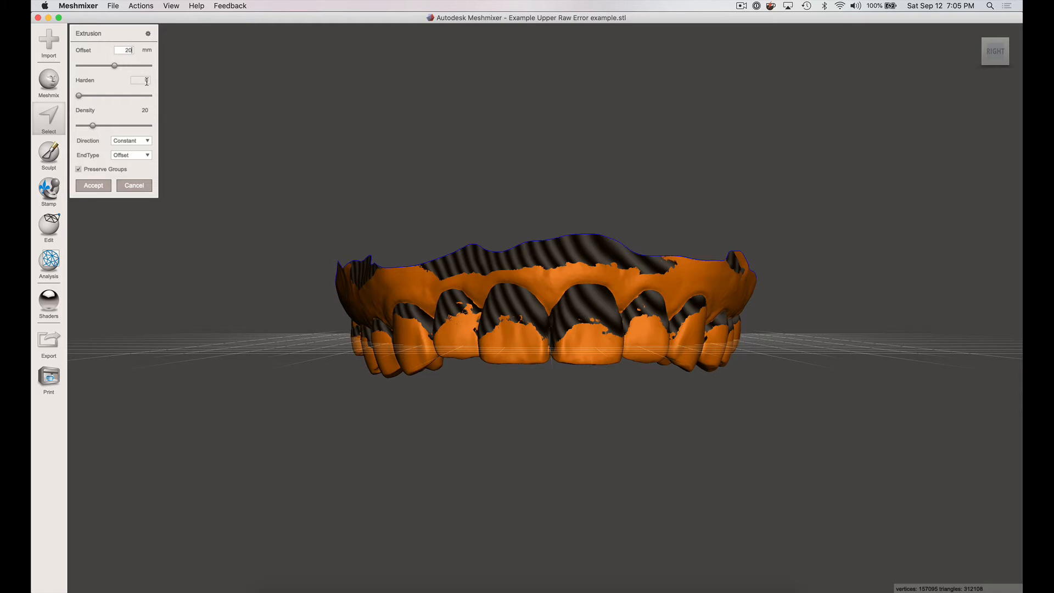
key(Tab)
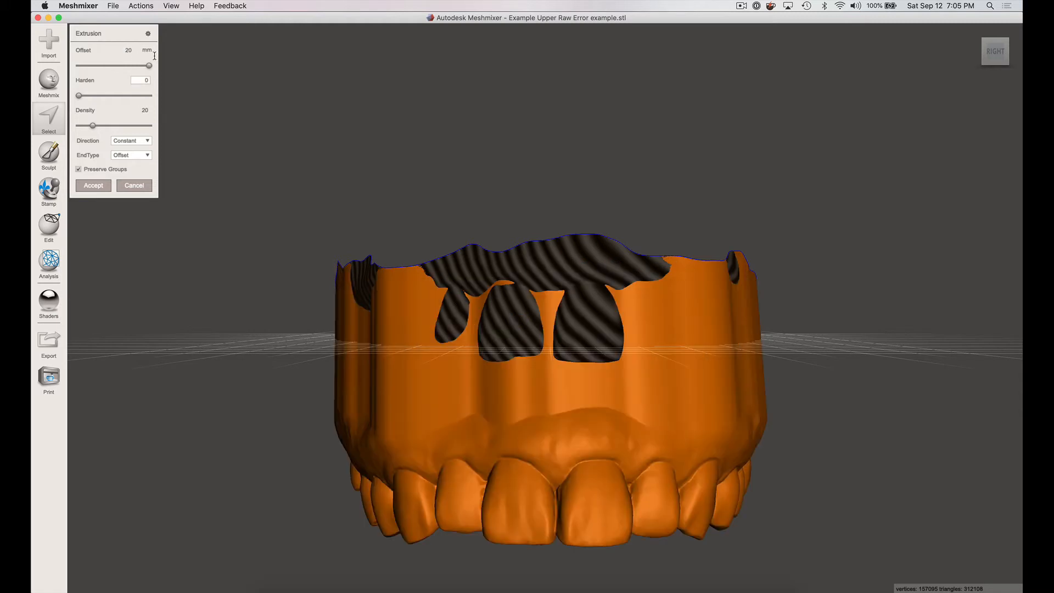
- Set the extrusion direction to Y Axis and its end type to Flat, and accept it
click(135, 145)
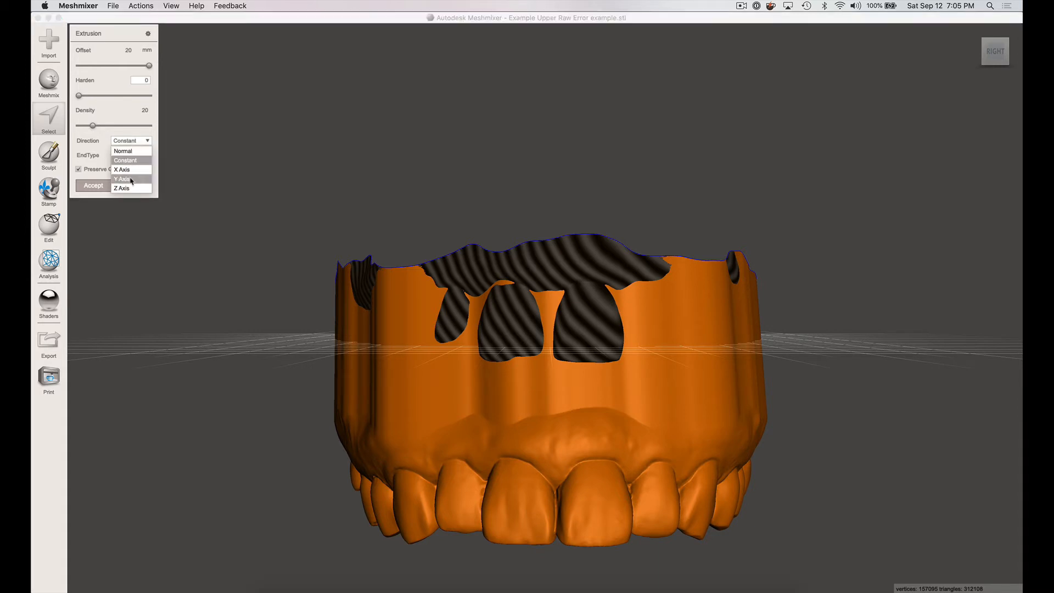
click(135, 160)
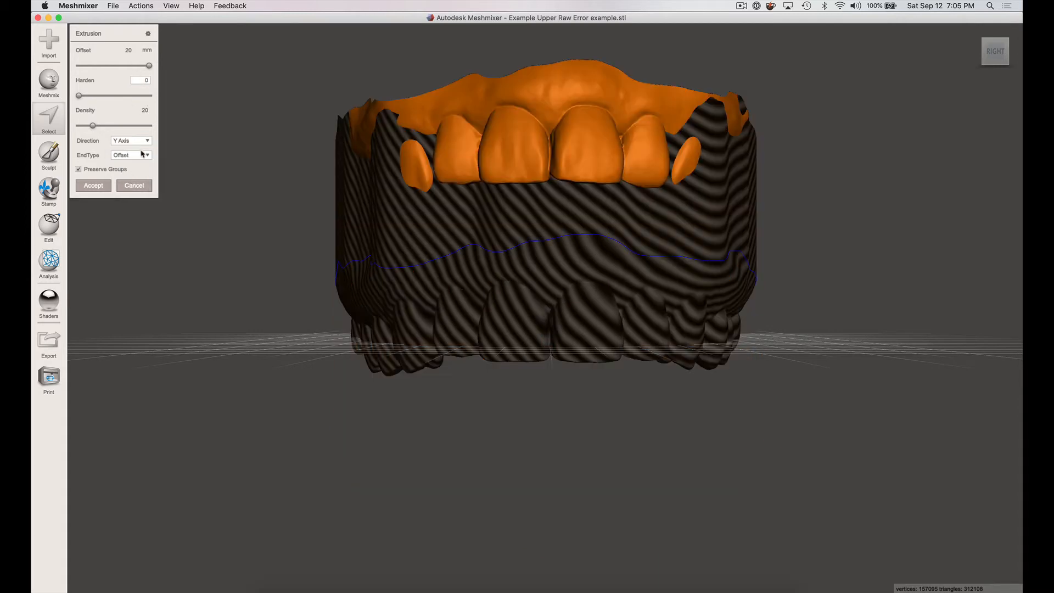
click(146, 158)
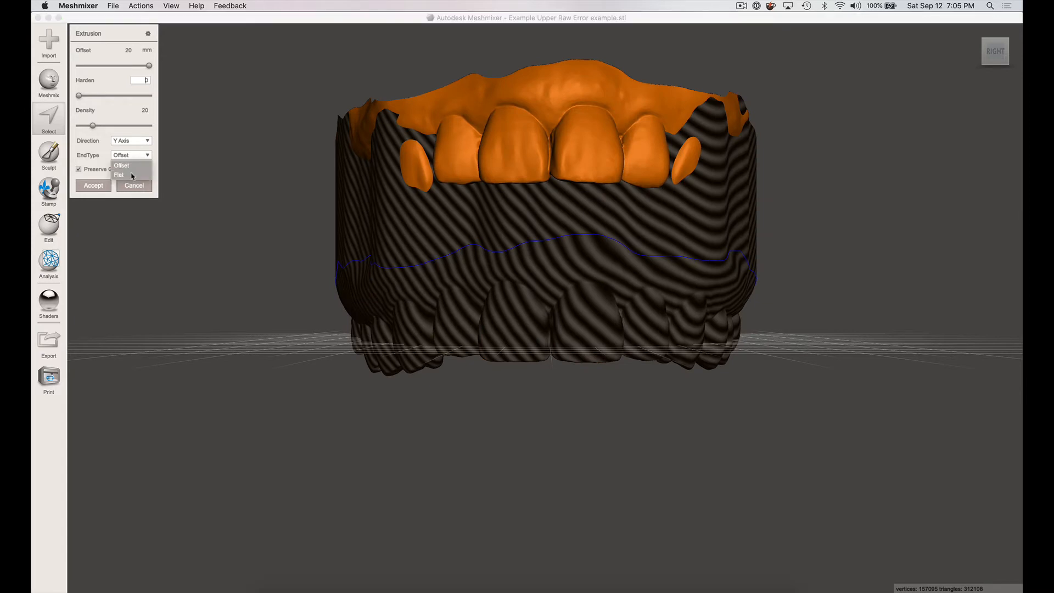
click(132, 175)
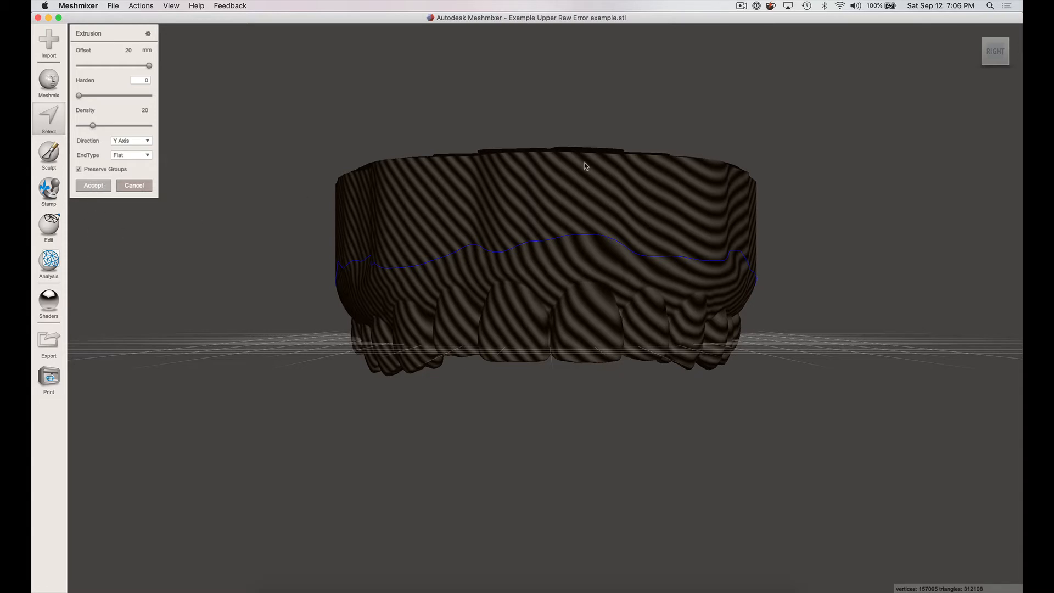
key(Return)
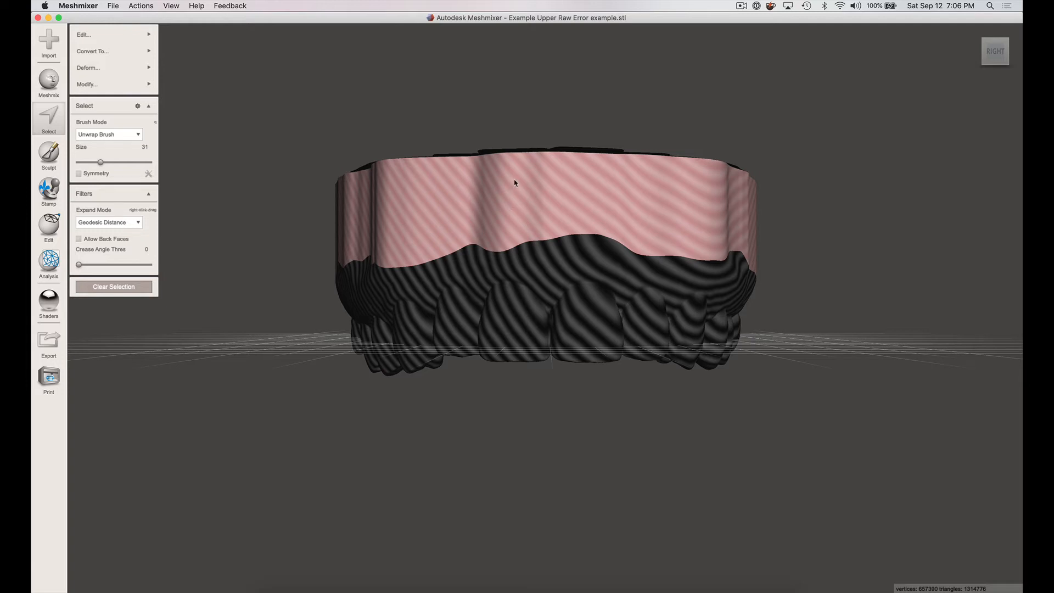
- Flip the normals of the whole extruded model
key(Escape)
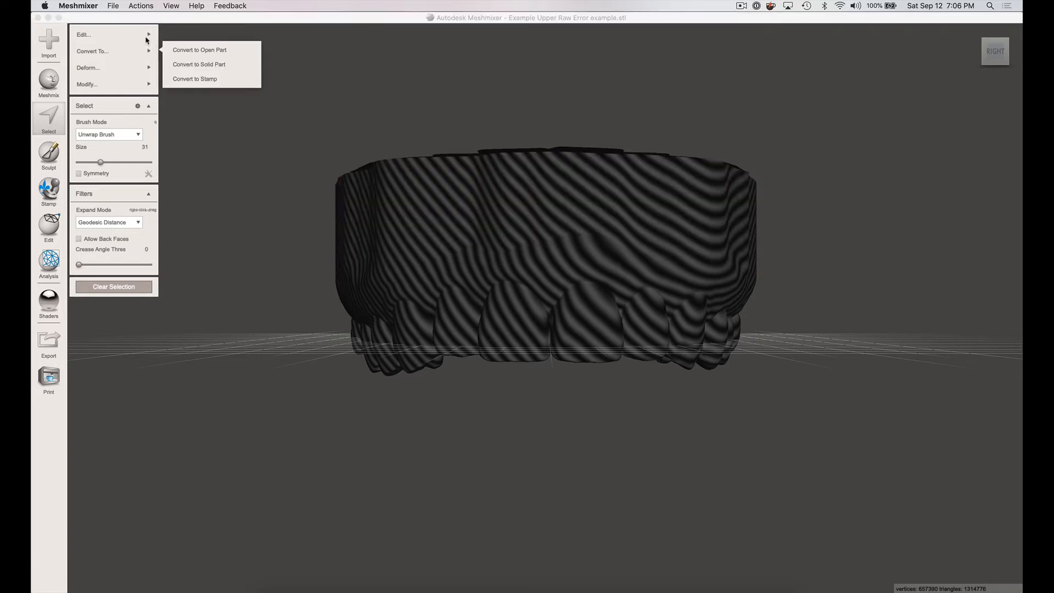
mouse_move(146, 35)
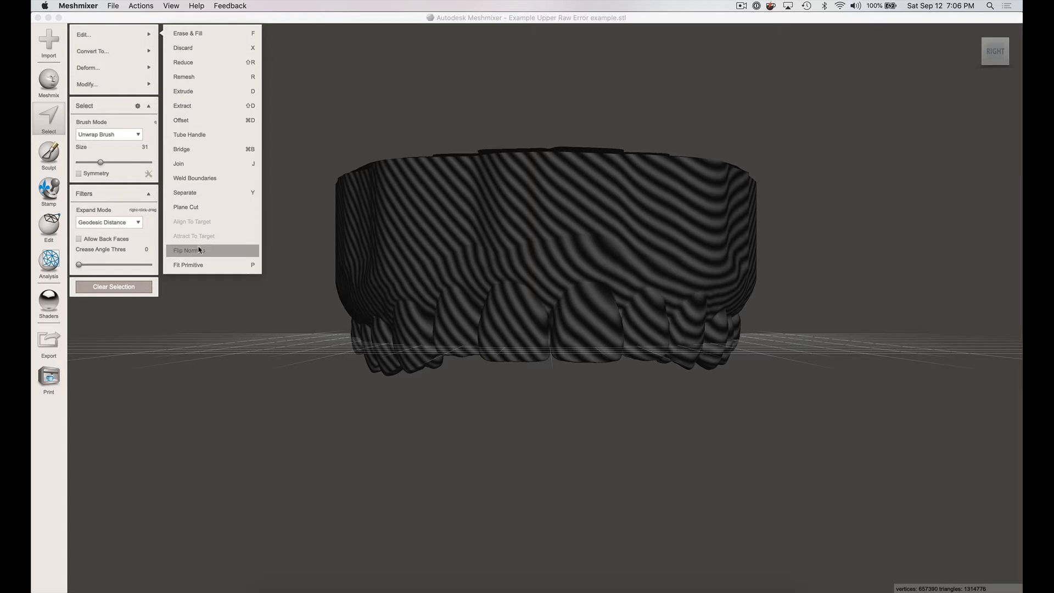
click(615, 220)
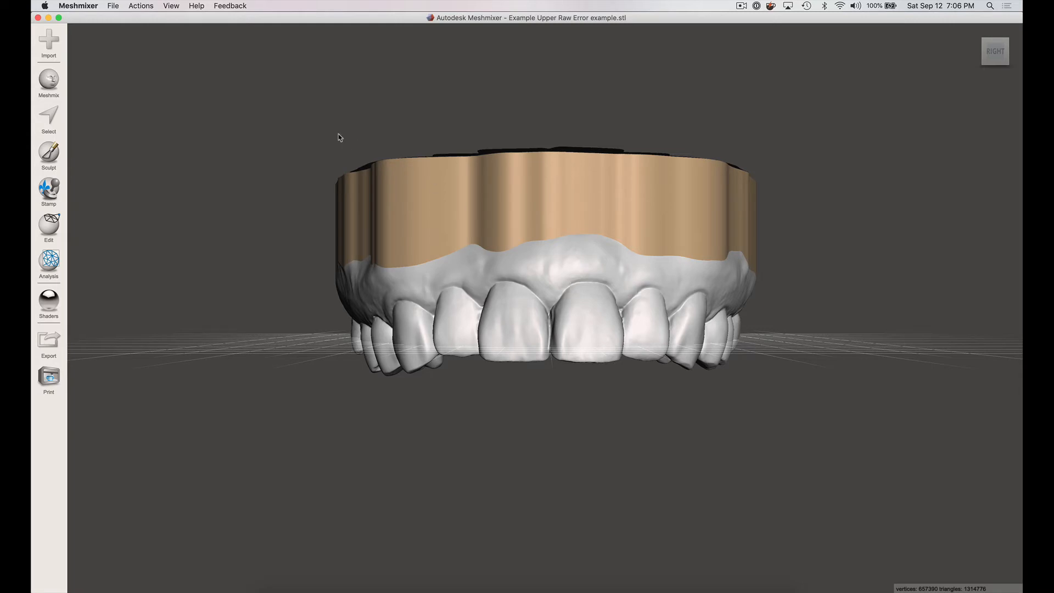
- Select the complete extruded model and clear its face groups
key(super+a)
mouse_move(121, 84)
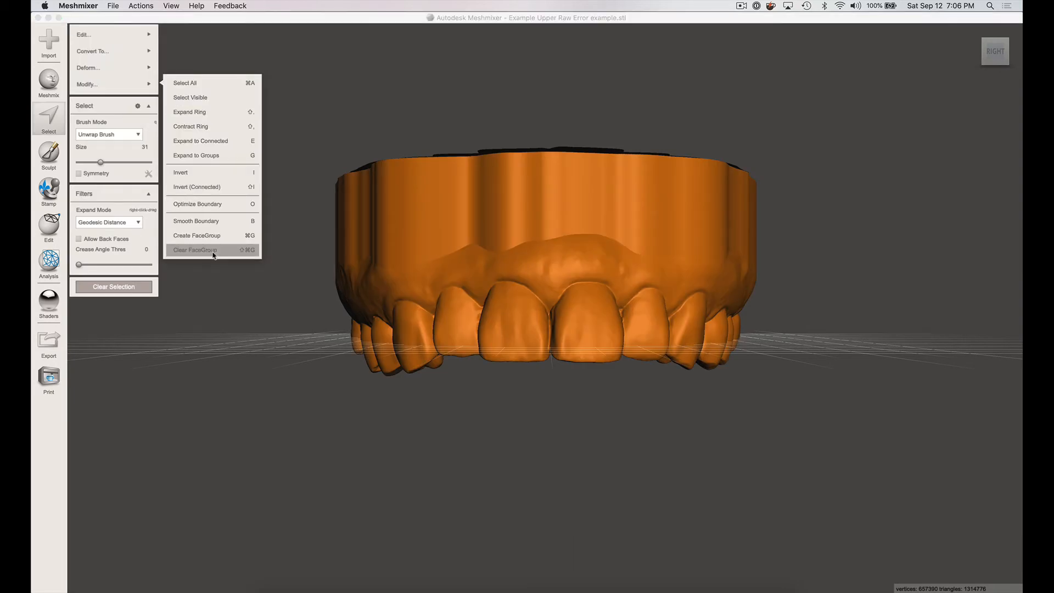
click(400, 108)
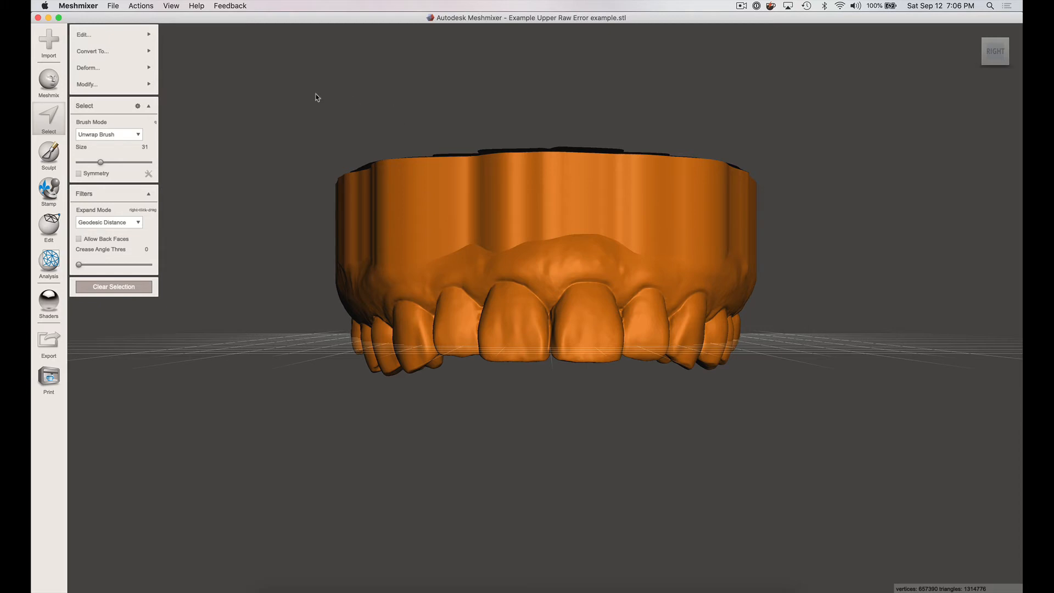
key(Escape)
- Start a Plane Cut parallel to the base and reverse its direction to keep the teeth side
right_drag(556, 178, 417, 245)
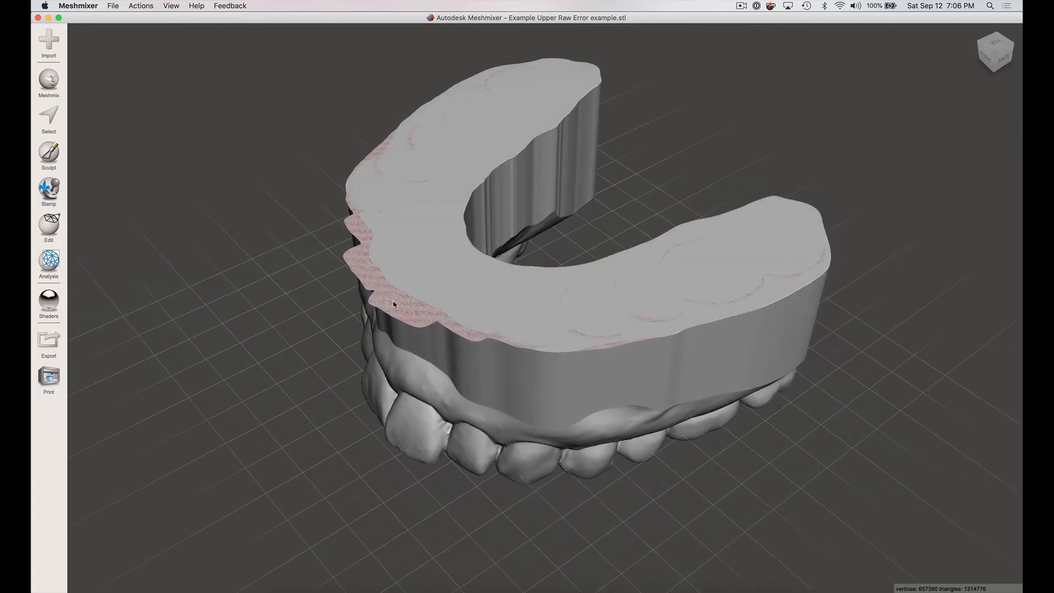
right_drag(431, 321, 521, 256)
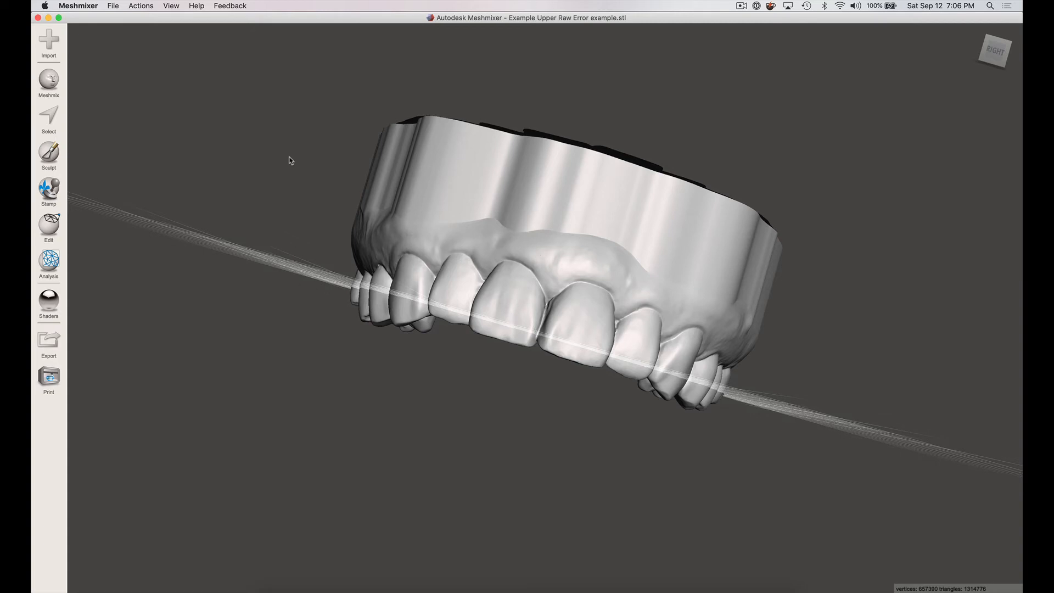
click(994, 47)
click(51, 229)
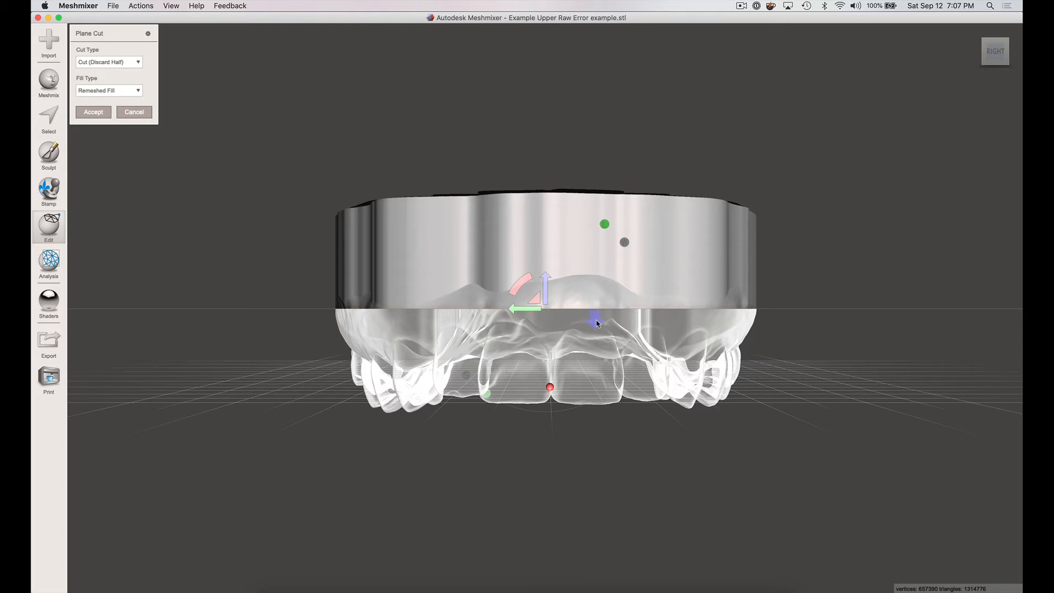
click(554, 299)
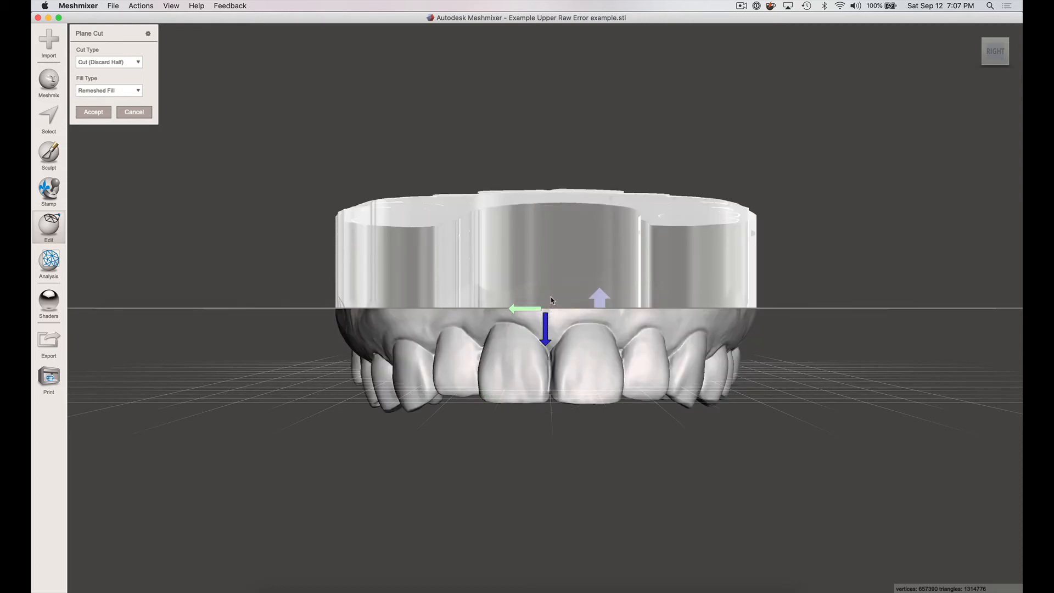
- Position the cutting plane at the upper edge of the gum border and accept the cut to discard the excess base
drag(550, 293, 550, 291)
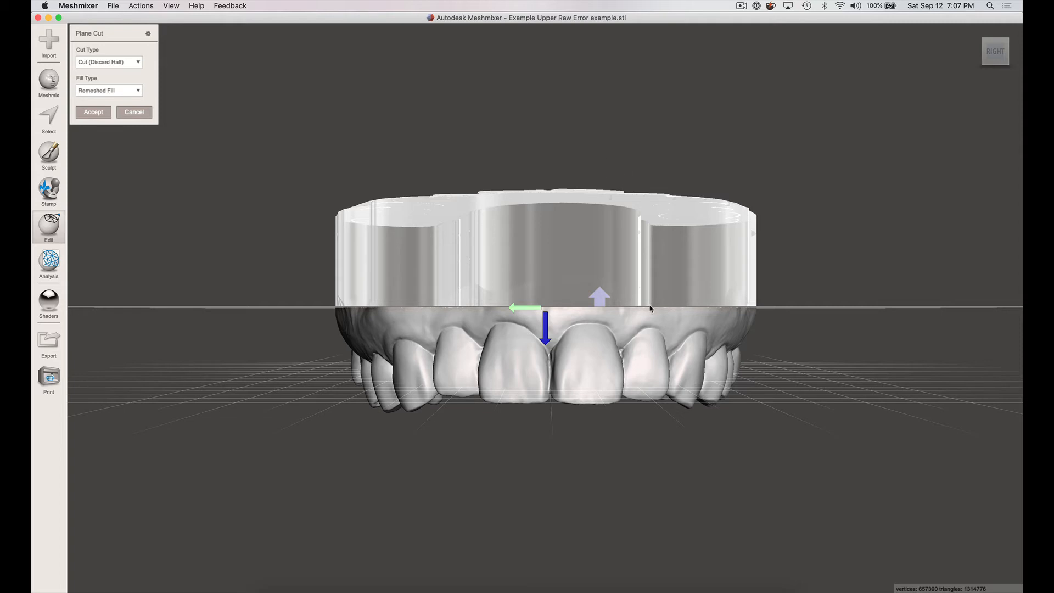
drag(702, 300, 659, 264)
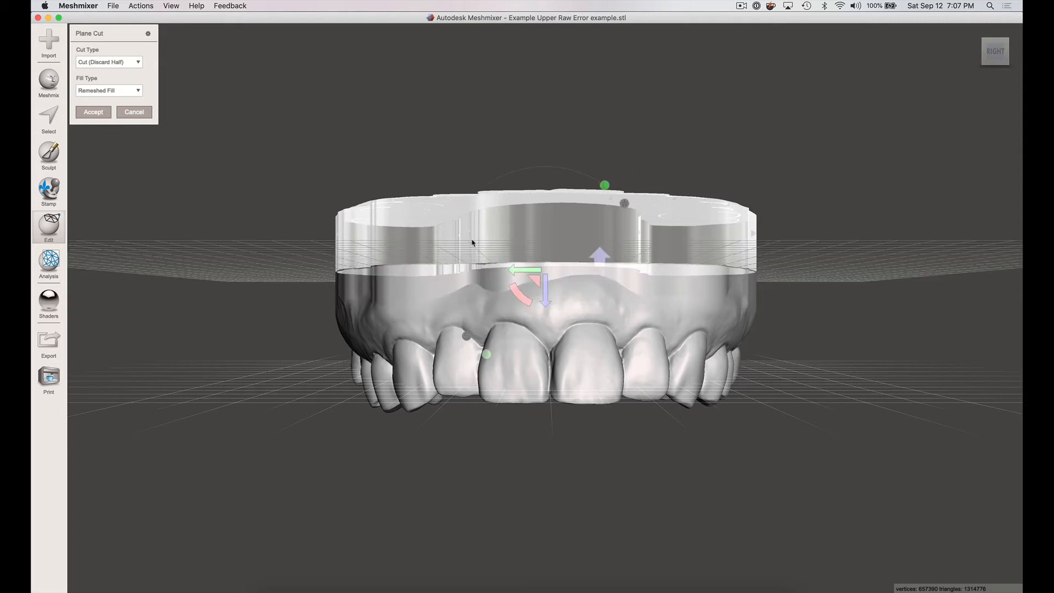
right_drag(575, 147, 581, 206)
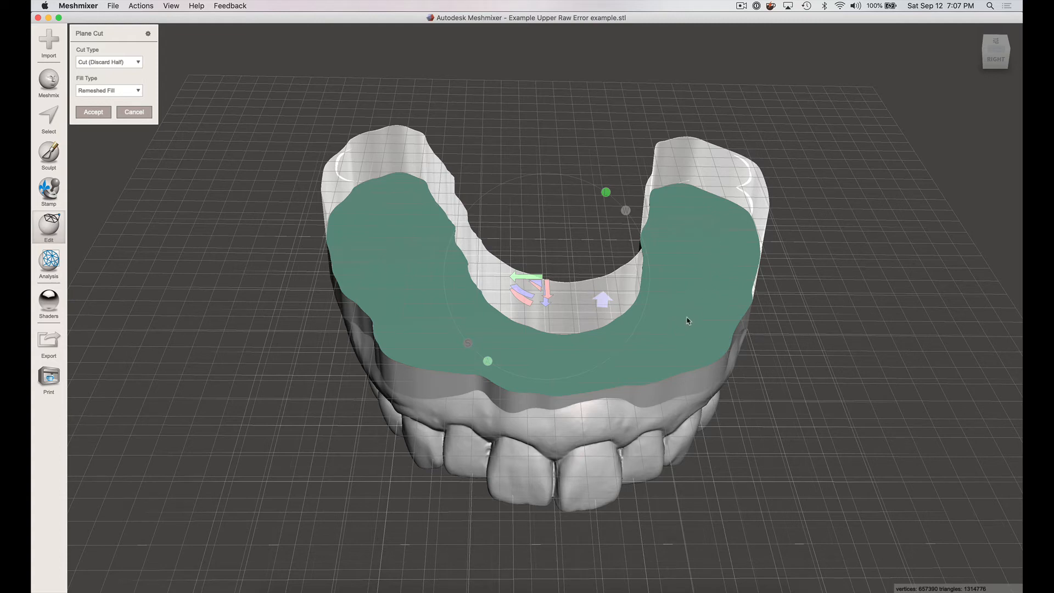
right_drag(685, 298, 692, 267)
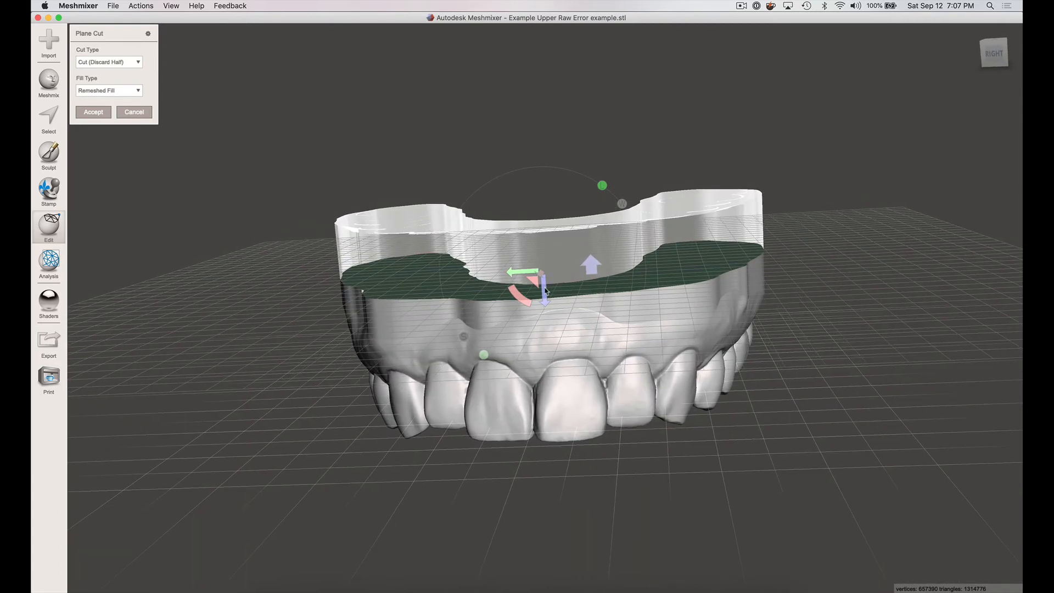
drag(545, 291, 546, 306)
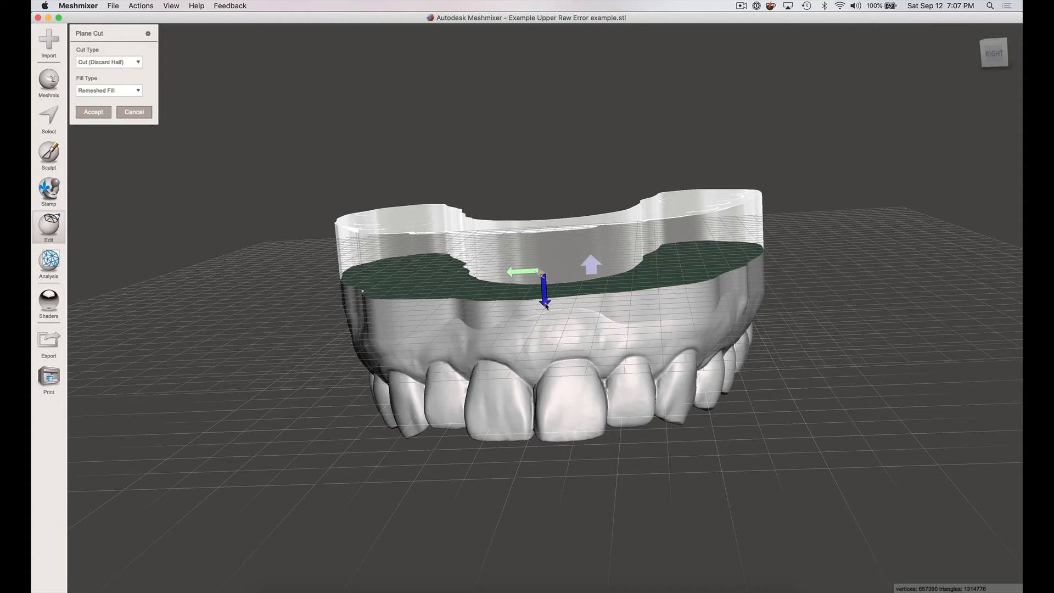
drag(546, 306, 545, 307)
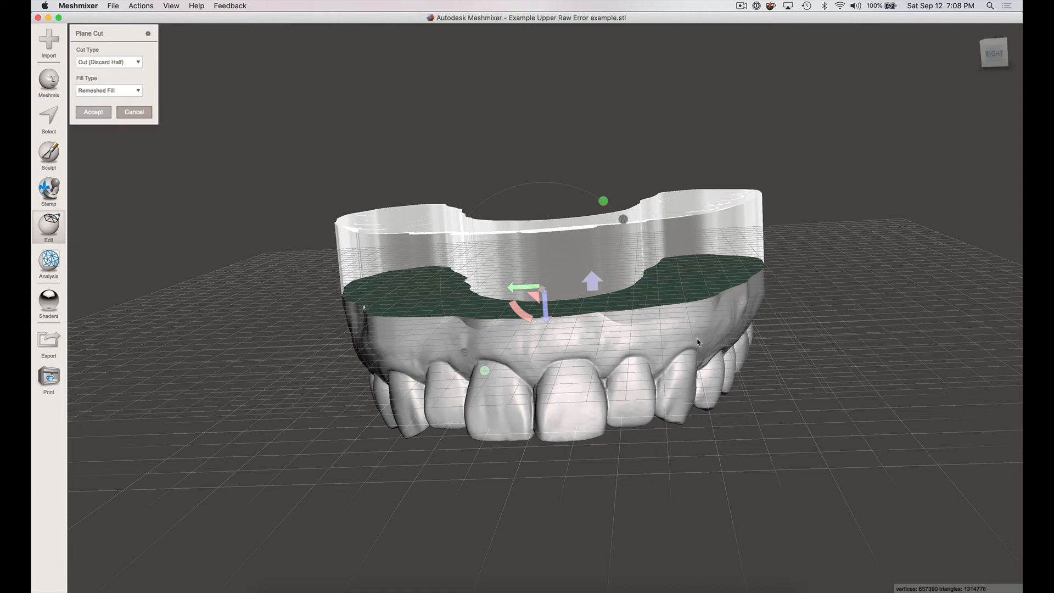
key(Return)
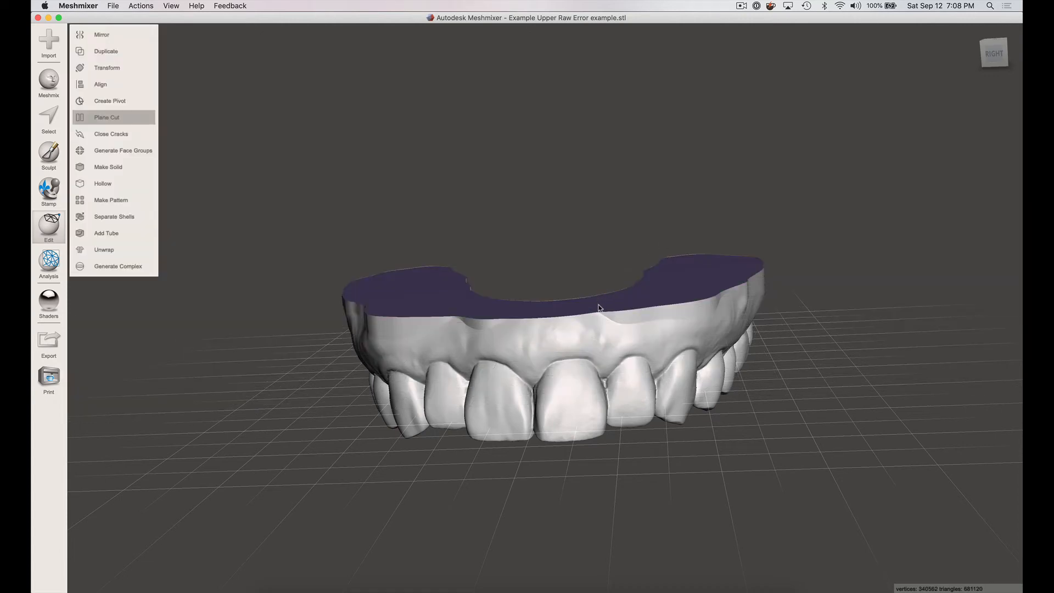
- Clear the face groups on the trimmed arch, including its newly cut flat base
right_drag(599, 308, 449, 217)
click(134, 112)
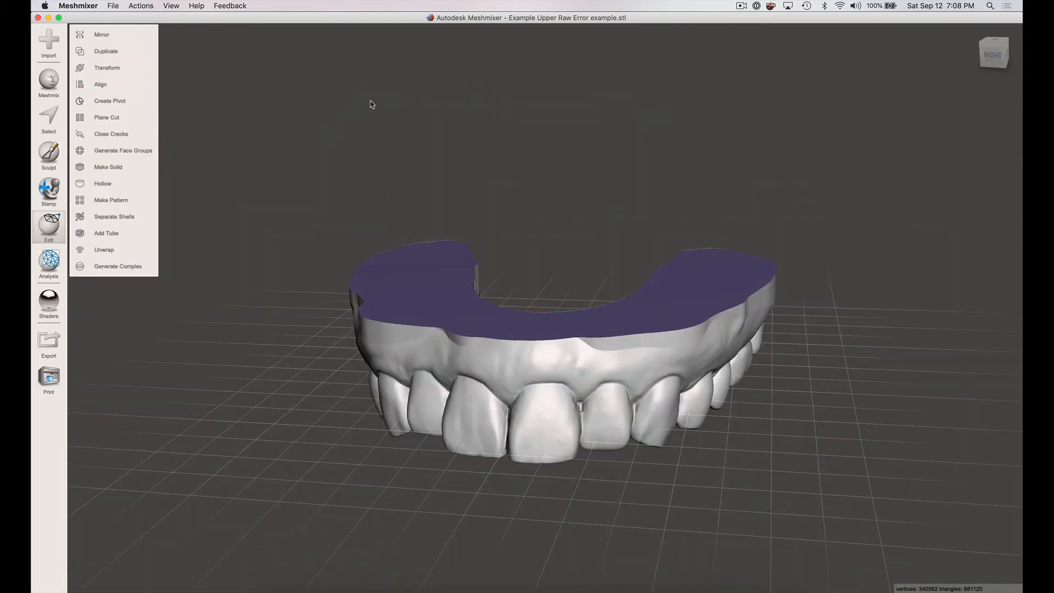
right_drag(595, 254, 467, 275)
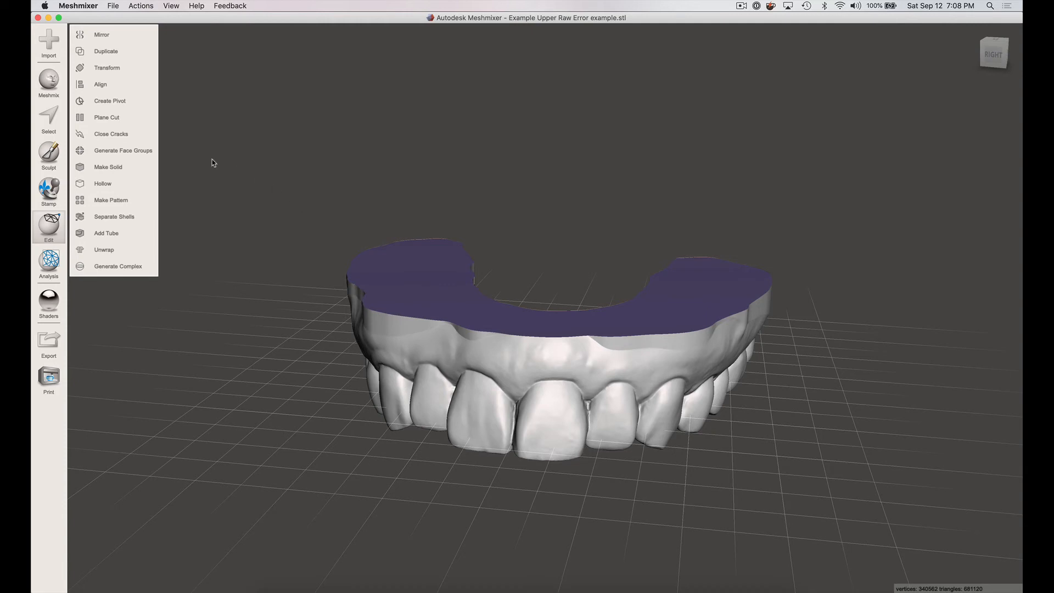
key(super+a)
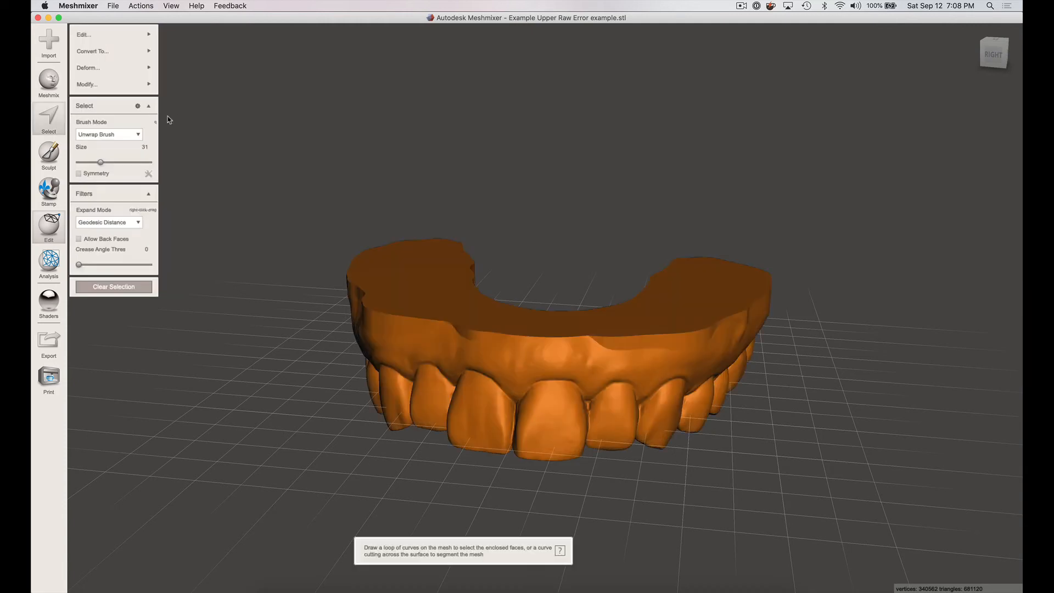
click(139, 87)
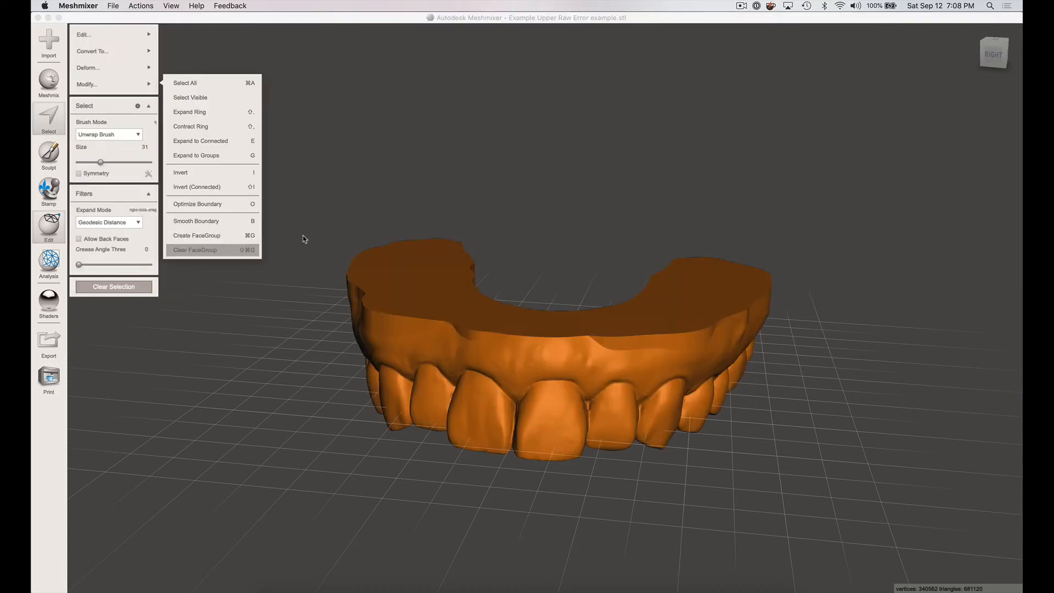
click(474, 229)
key(Escape)
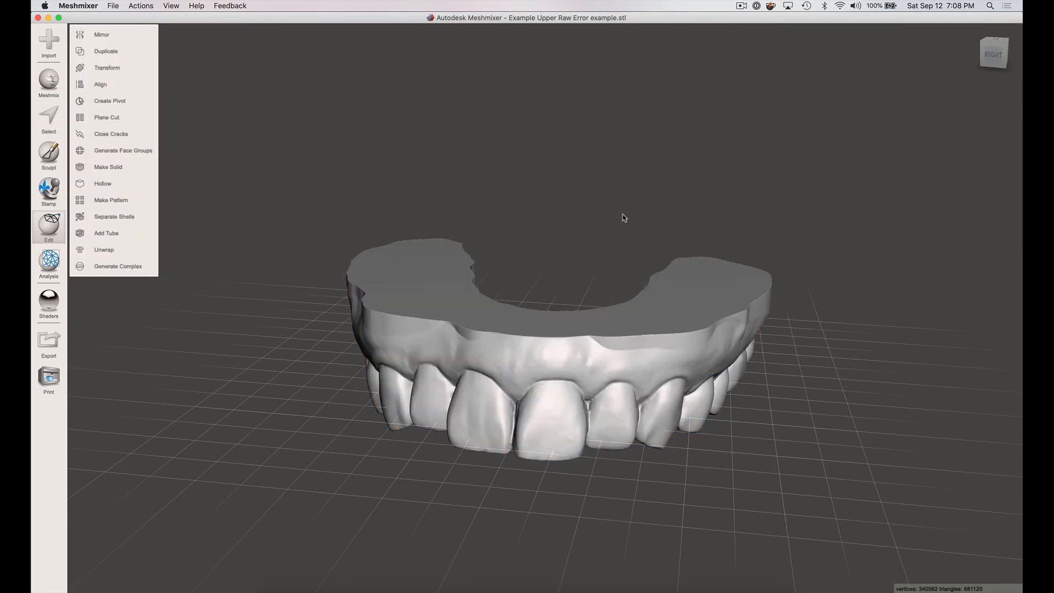
- Export the trimmed arch as "Example Upper Based" in STL Binary Format to the Example folder
right_drag(602, 241, 682, 240)
right_drag(541, 252, 557, 310)
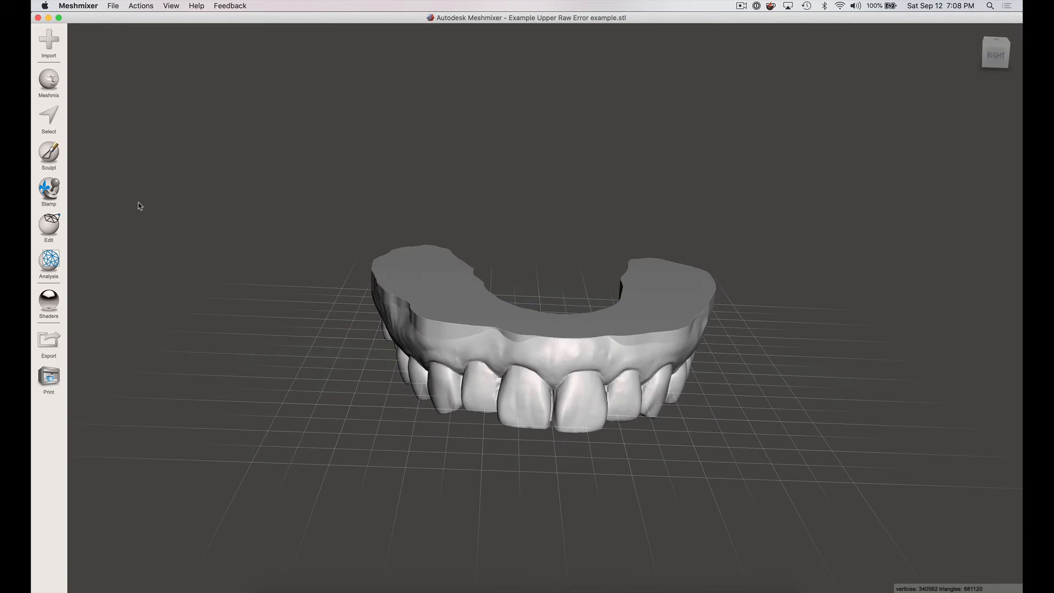
click(49, 340)
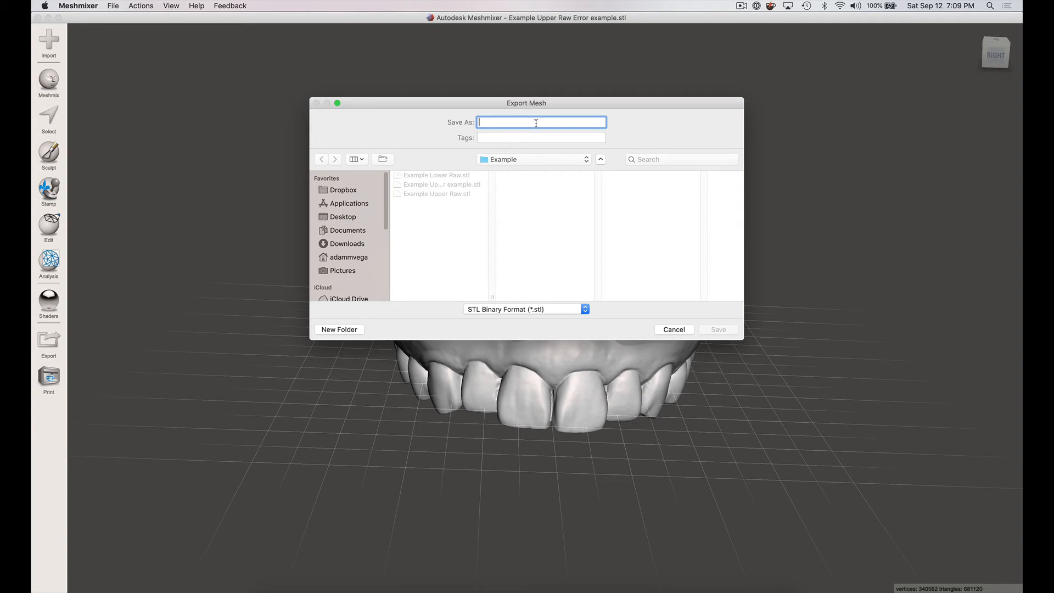
text(Example)
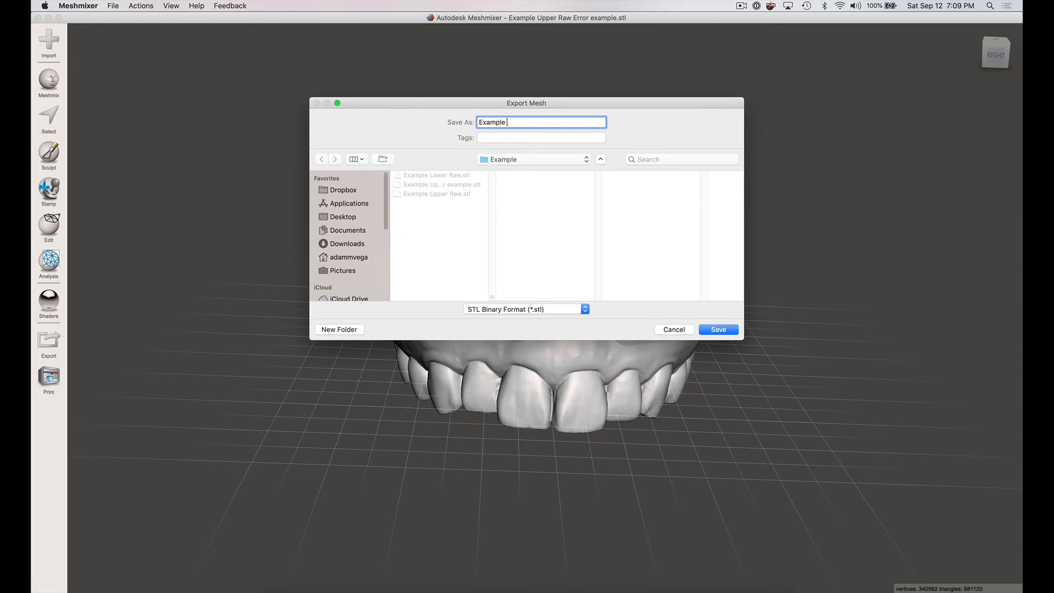
text( Upper Based)
click(586, 309)
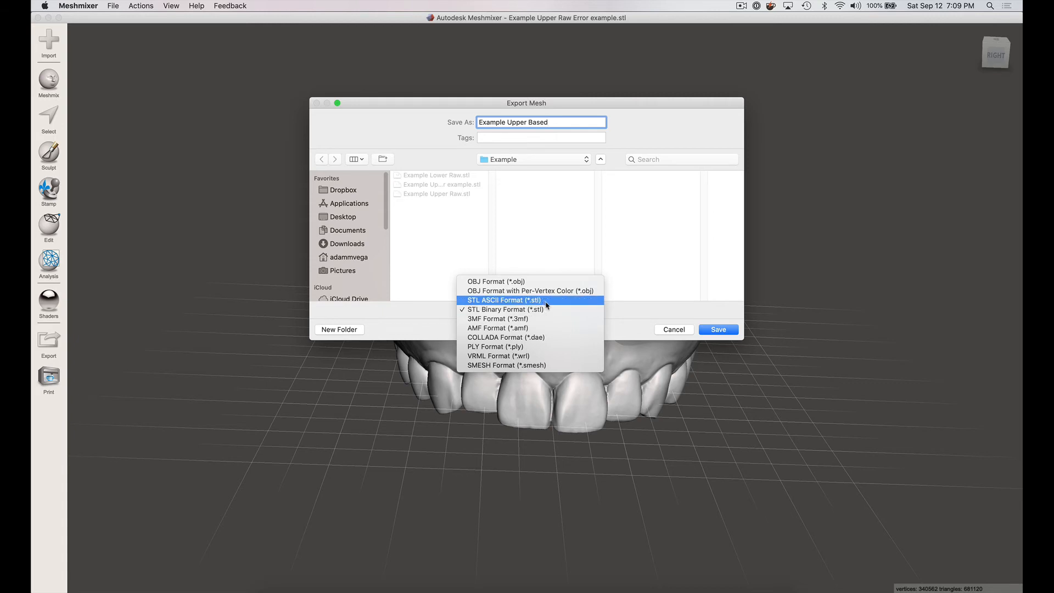
click(508, 311)
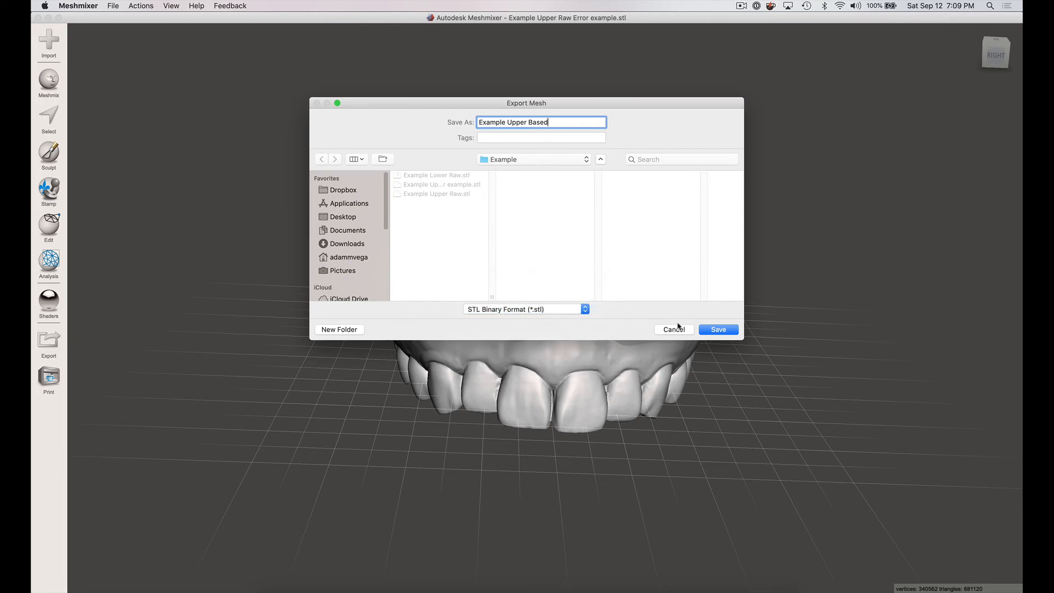
click(712, 332)
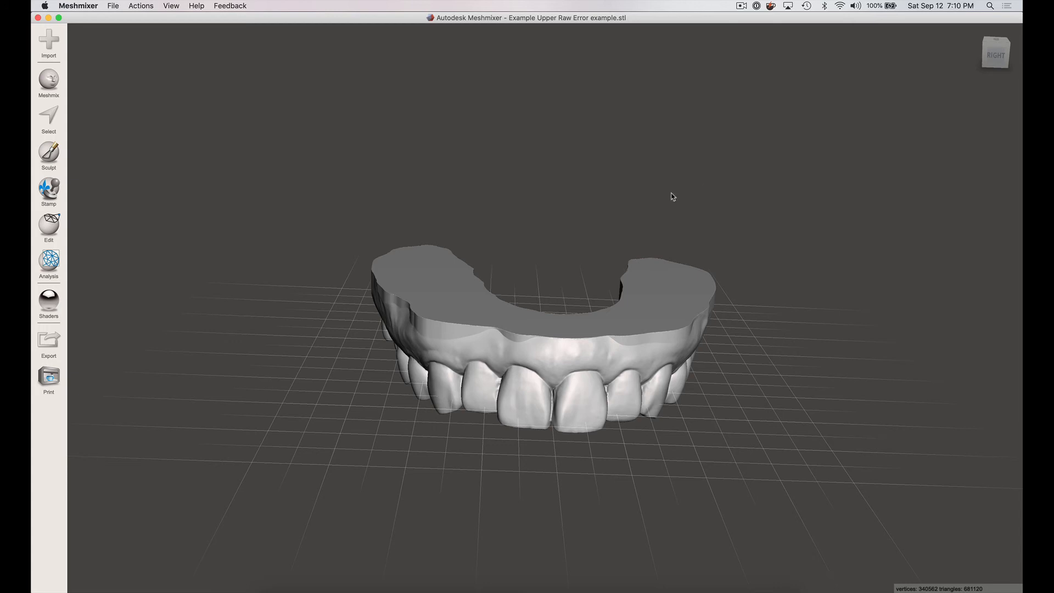
- Inspect the based model all around, checking the biting surfaces, the flat base and the straight front view
right_drag(687, 322, 743, 265)
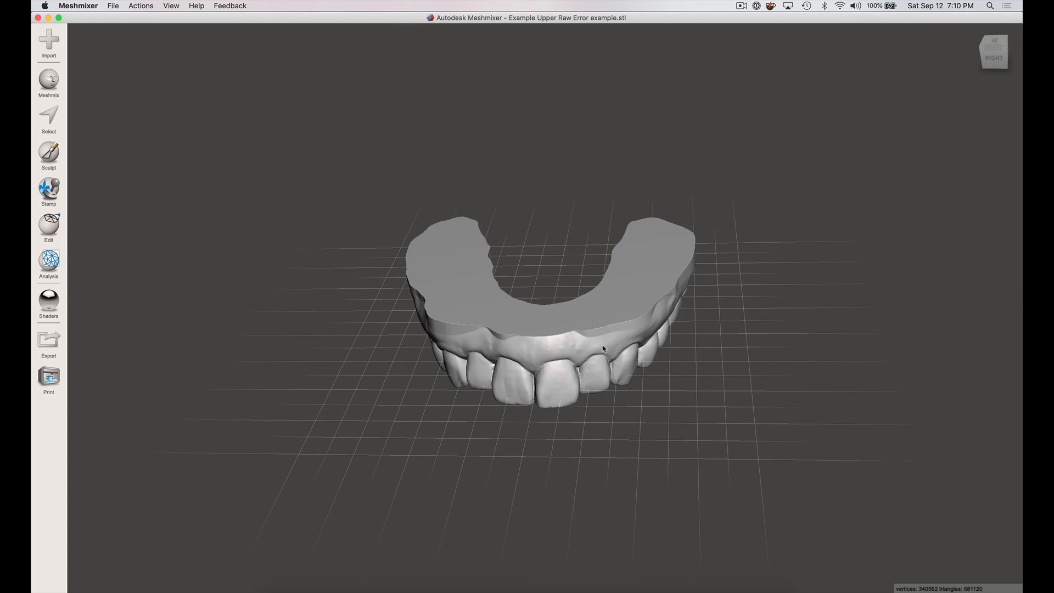
right_drag(608, 348, 661, 172)
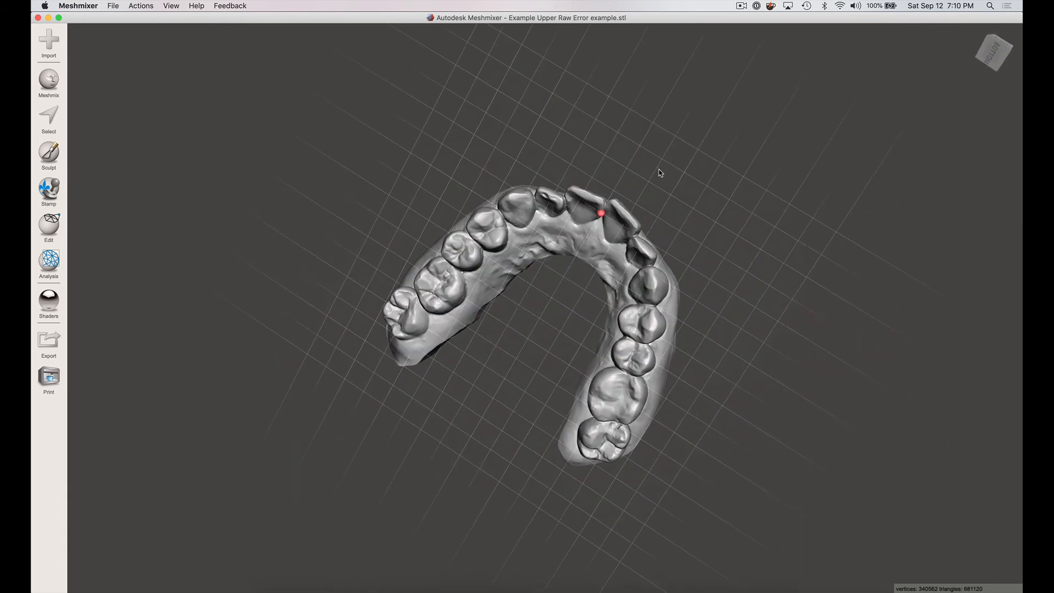
right_drag(647, 211, 556, 221)
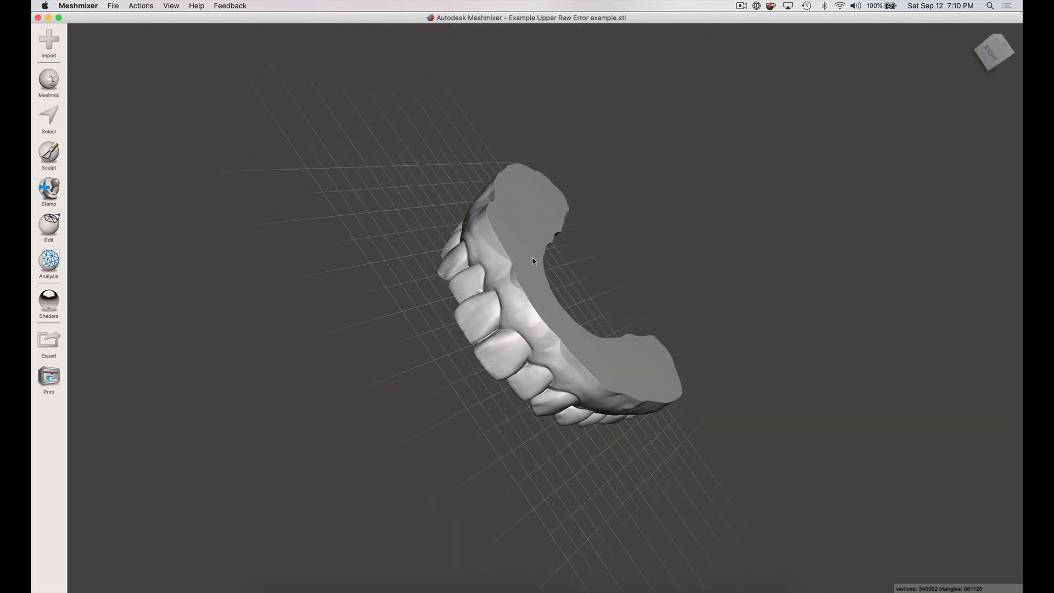
right_drag(569, 224, 565, 190)
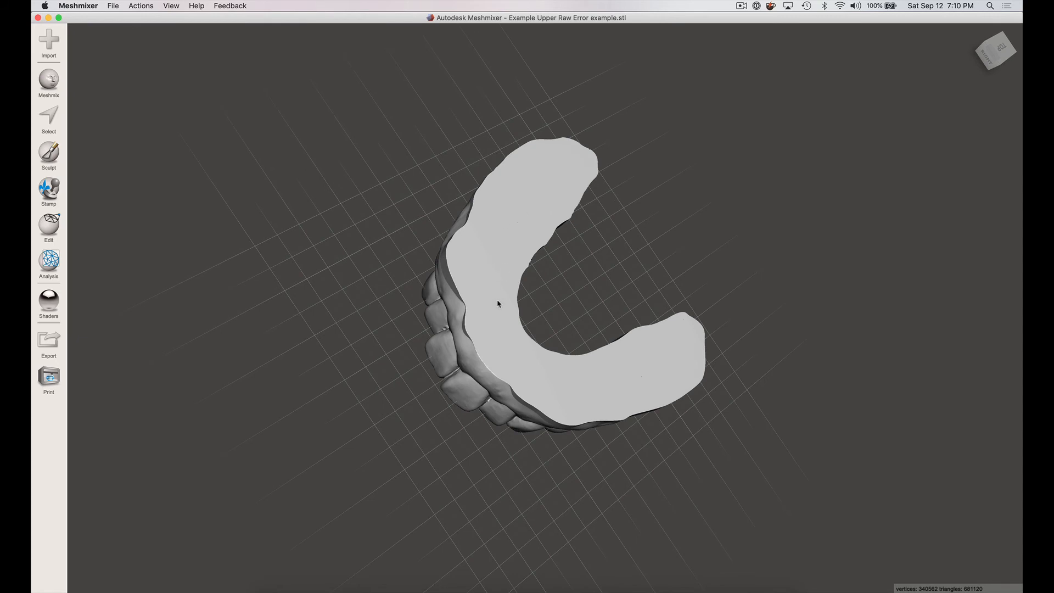
right_drag(663, 299, 660, 196)
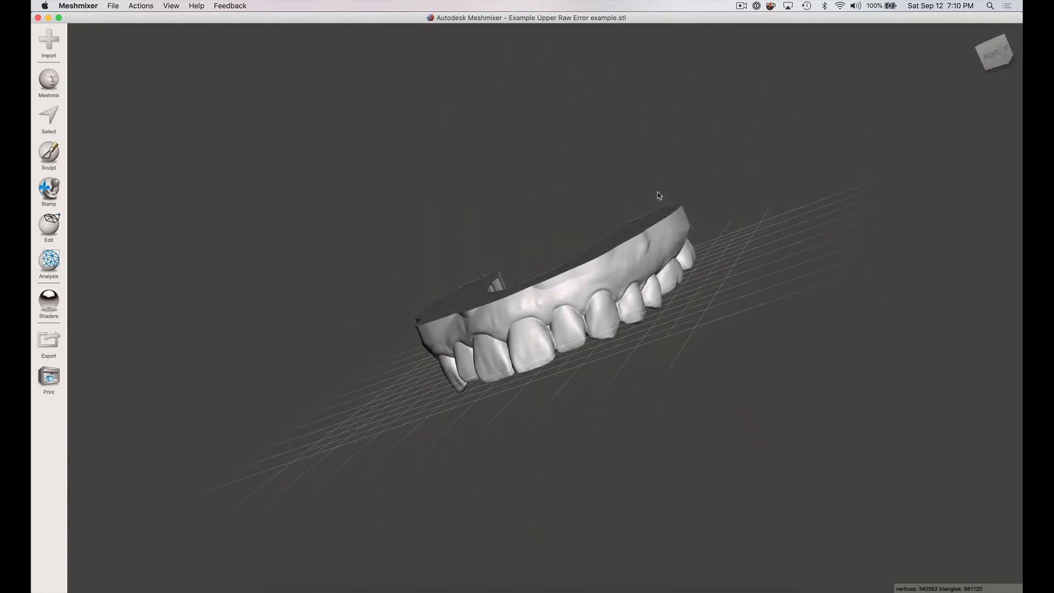
click(992, 55)
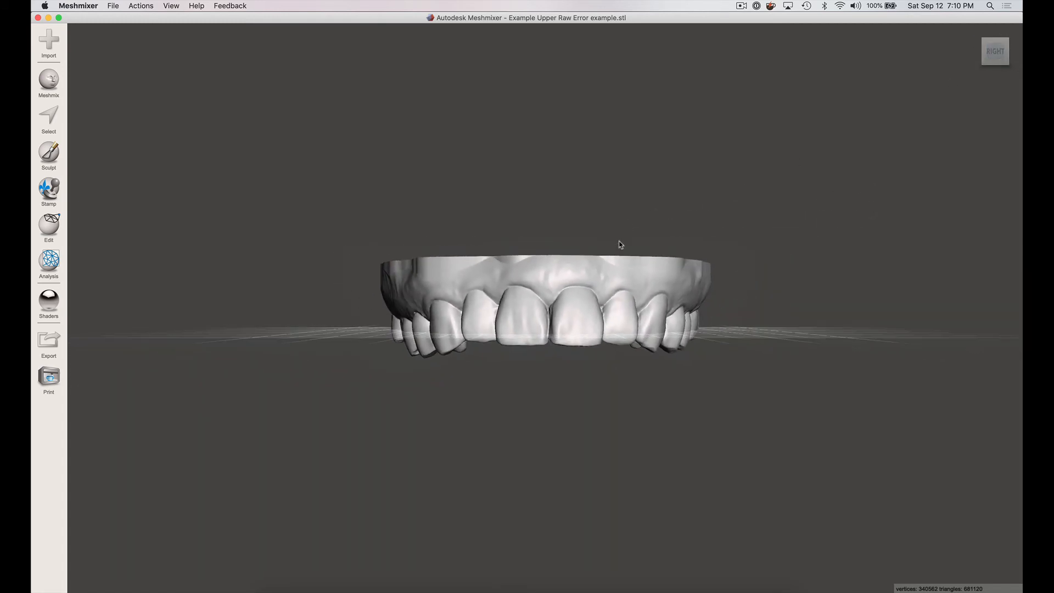
right_drag(606, 204, 522, 346)
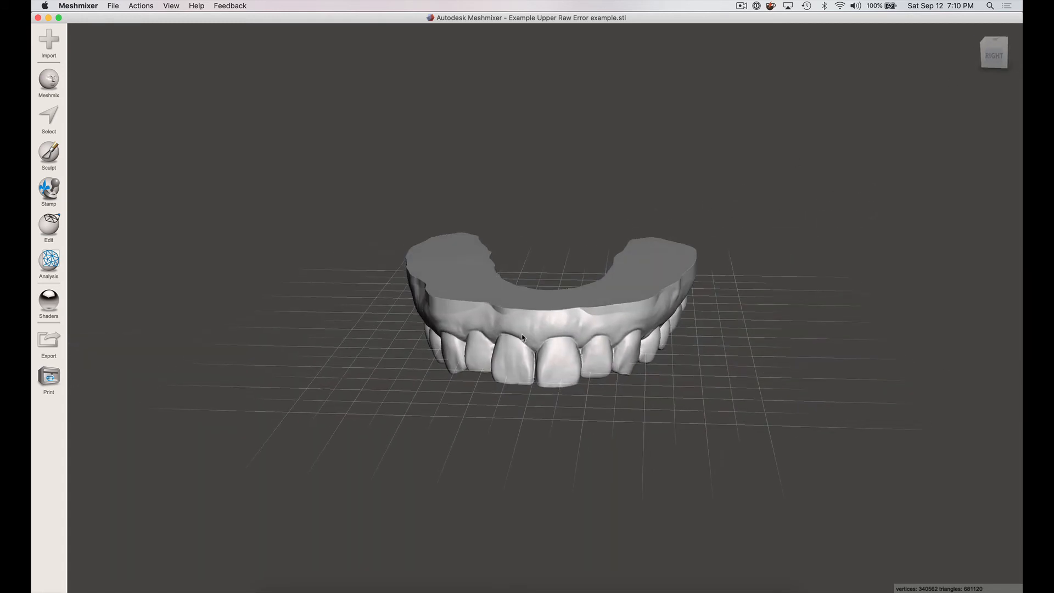
- Hollow the based model with an offset distance of 2.5 mm and accept the result
click(51, 230)
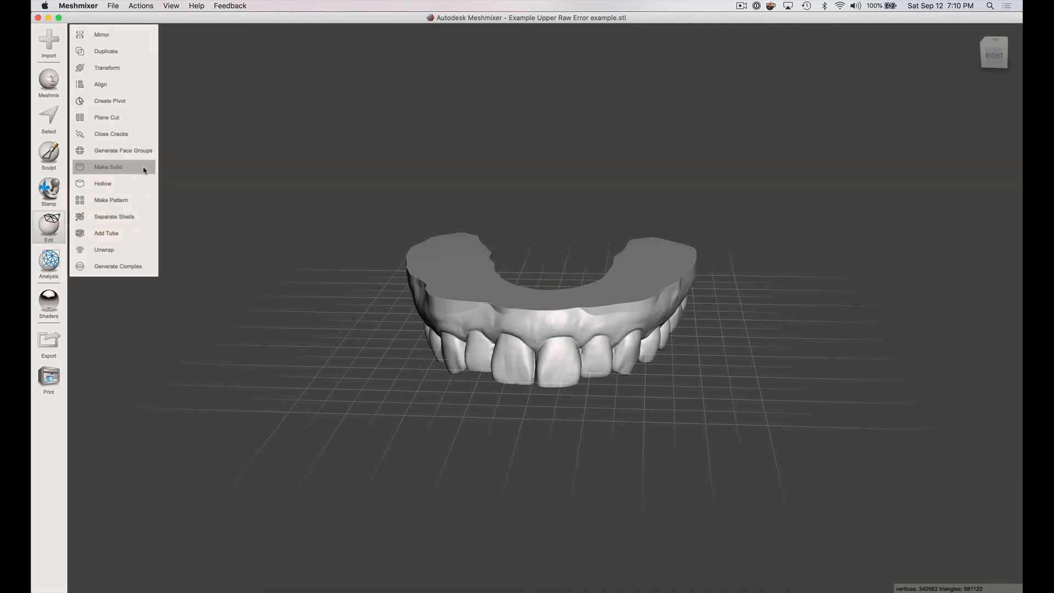
click(103, 184)
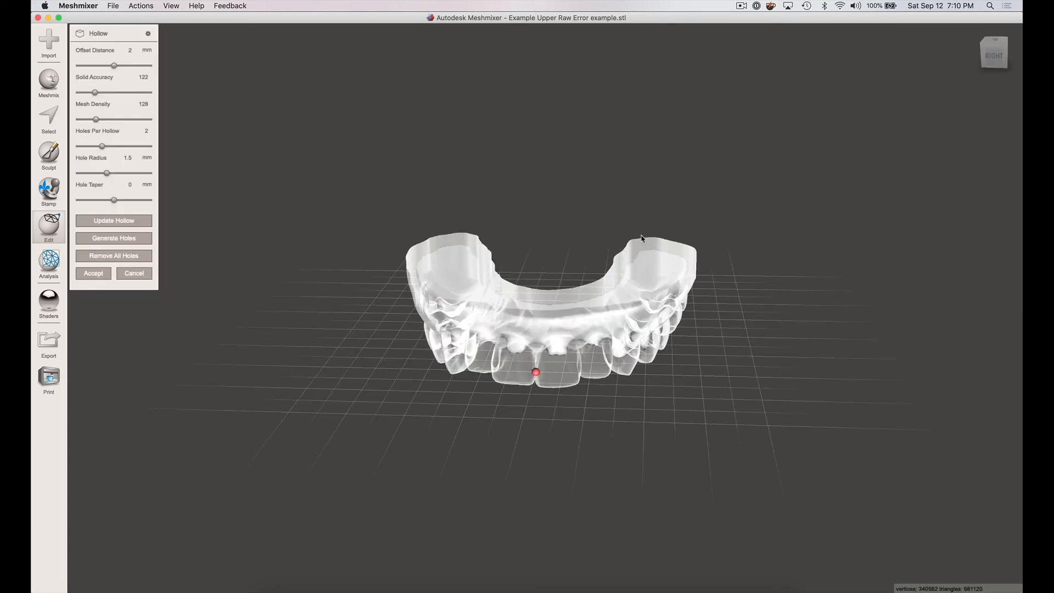
scroll(565, 271, up, 5)
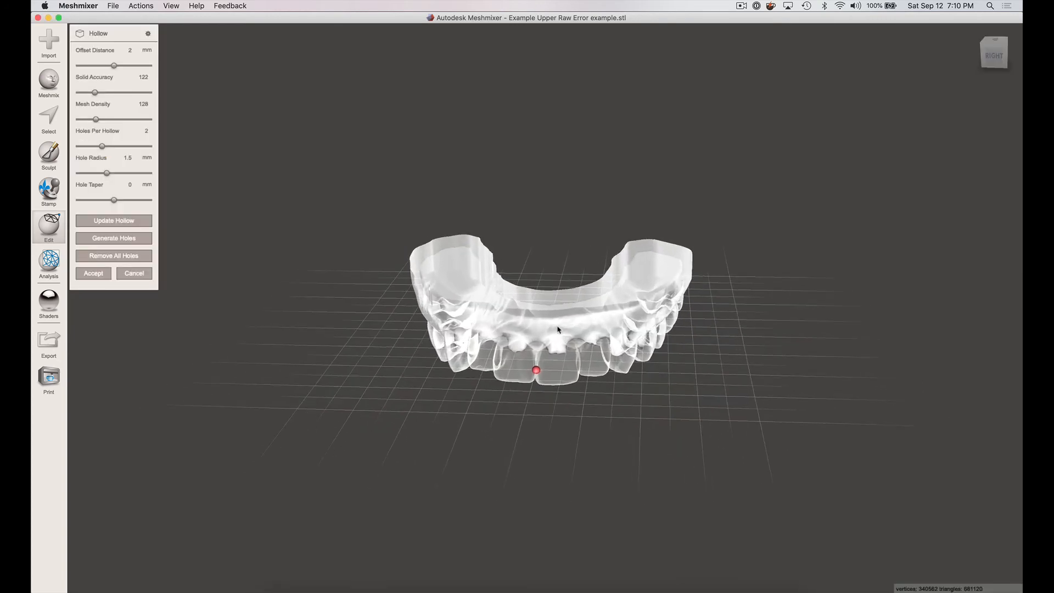
mouse_move(558, 328)
right_down()
mouse_move(559, 274)
mouse_move(552, 321)
mouse_move(547, 286)
mouse_move(546, 309)
mouse_move(575, 332)
right_up()
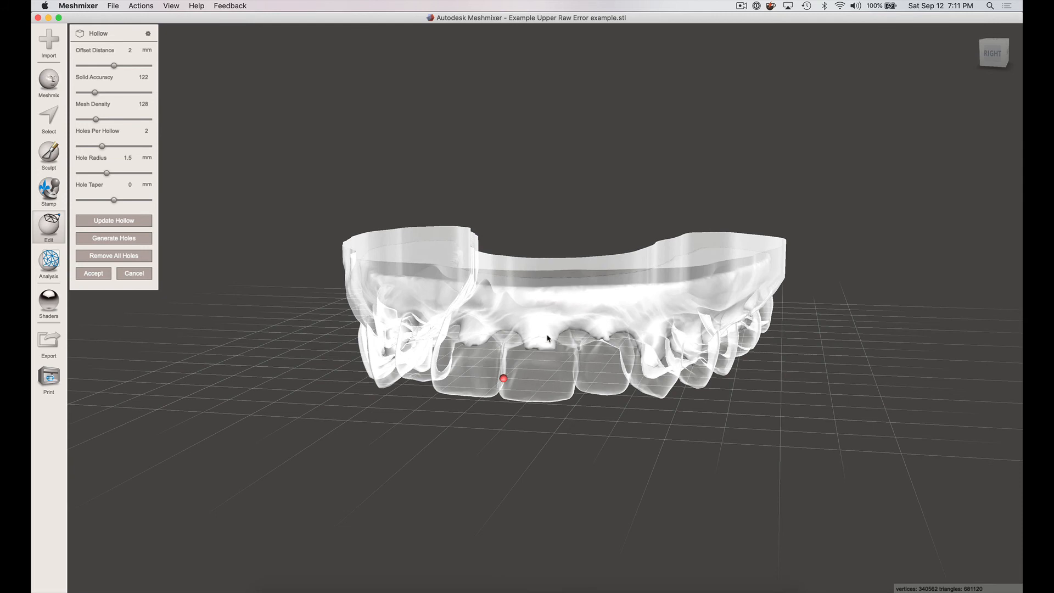
right_drag(516, 311, 524, 343)
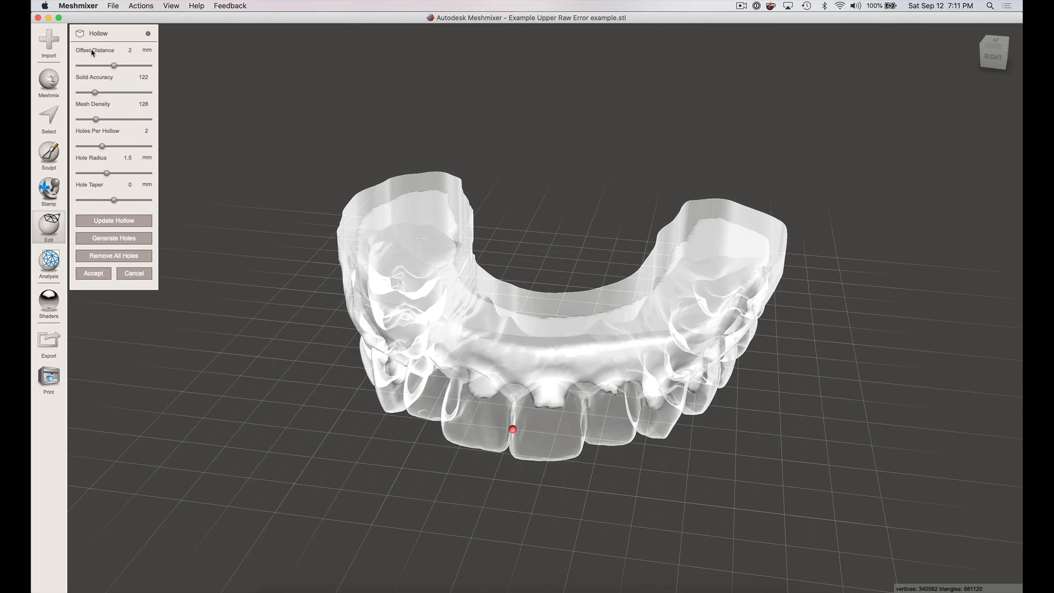
click(128, 48)
click(128, 51)
key(Return)
right_drag(549, 405, 556, 384)
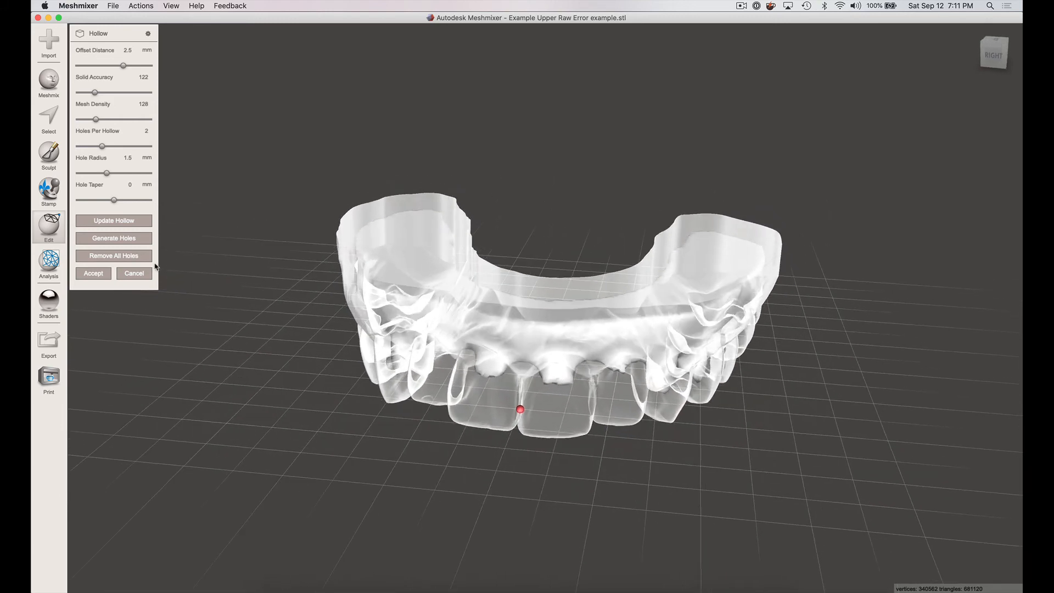
click(95, 274)
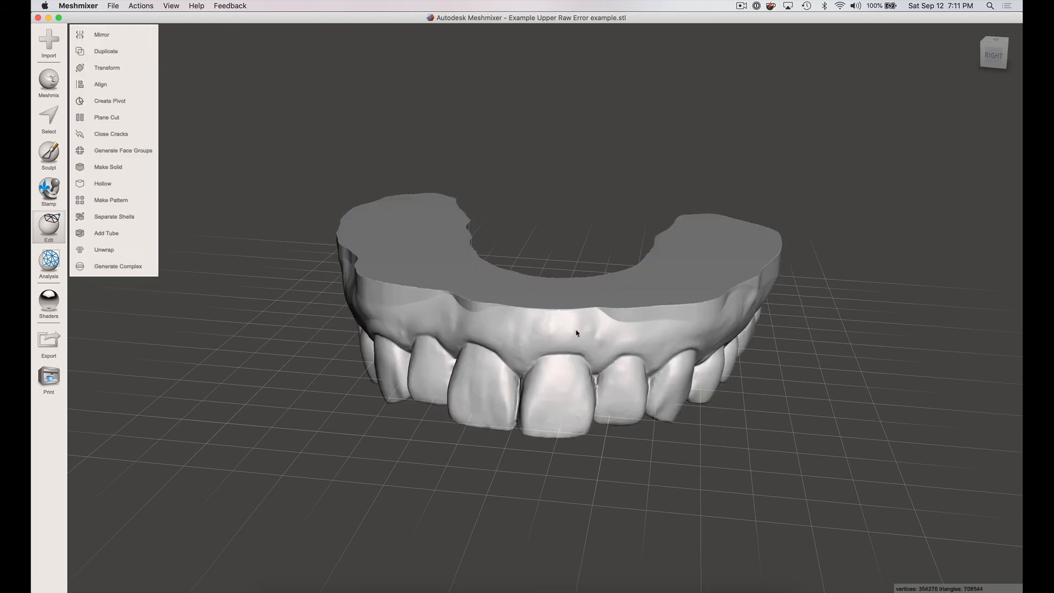
- Plane Cut the hollowed model parallel to its base, keeping the teeth side and cutting just deep enough to open the inner cavity
right_drag(576, 333, 471, 289)
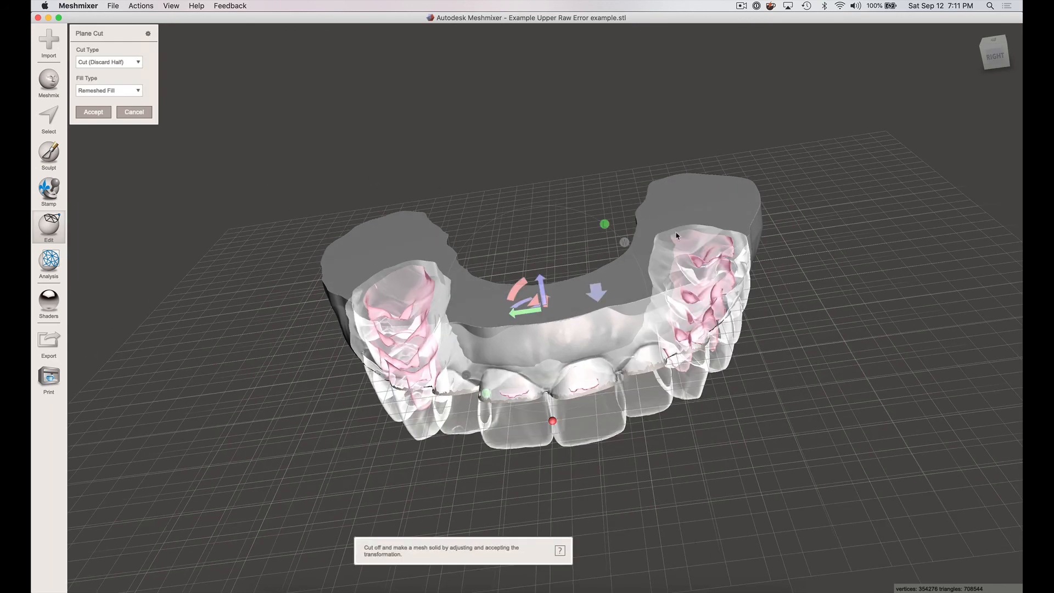
right_drag(637, 284, 621, 244)
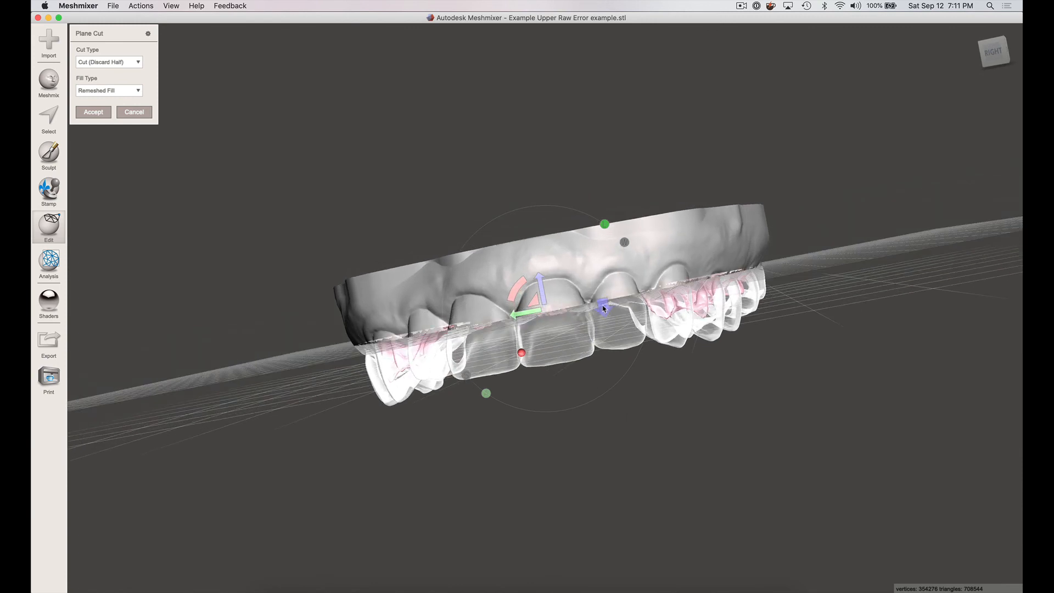
click(603, 309)
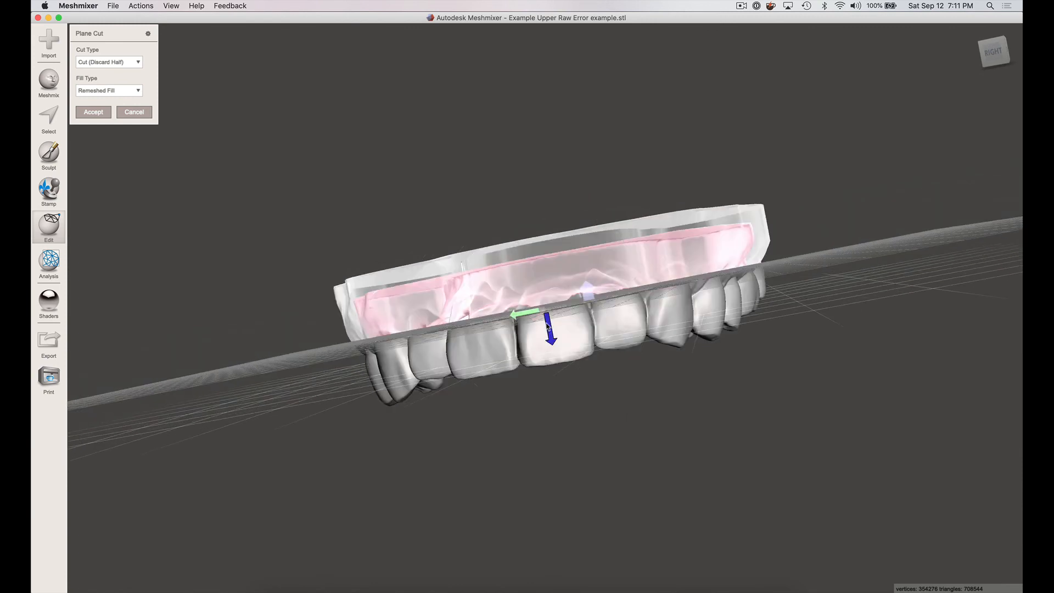
drag(545, 313, 541, 291)
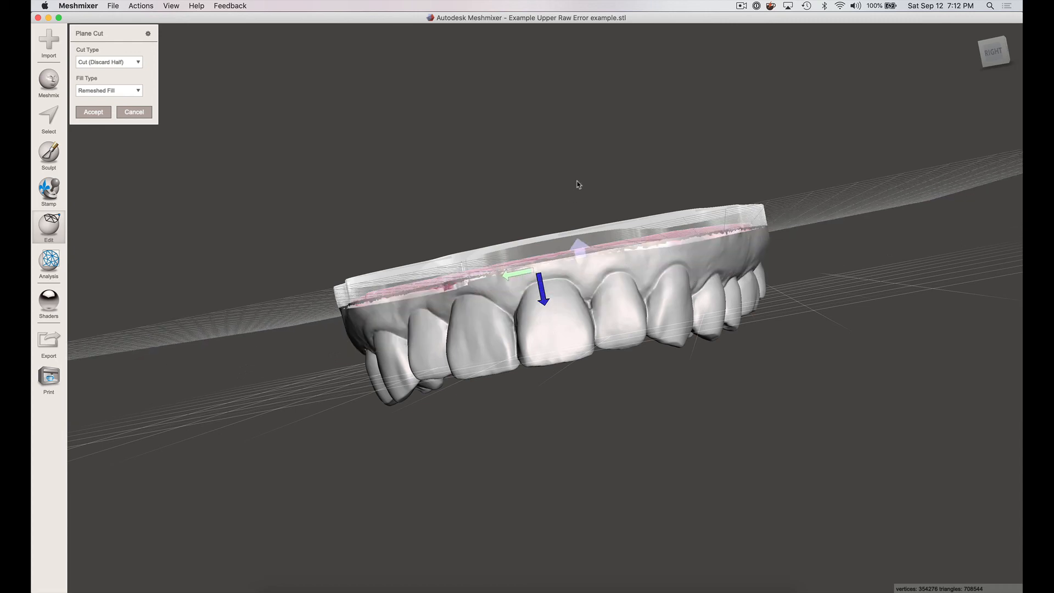
right_drag(539, 149, 571, 224)
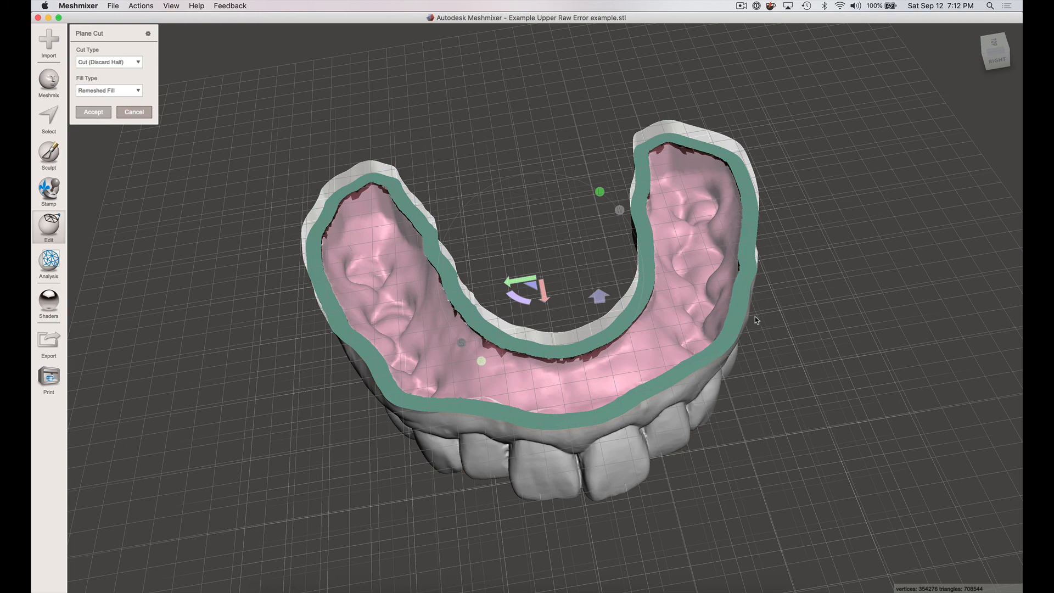
key(Return)
- Select the entire opened hollow model and clear its face groups
right_drag(709, 384, 703, 426)
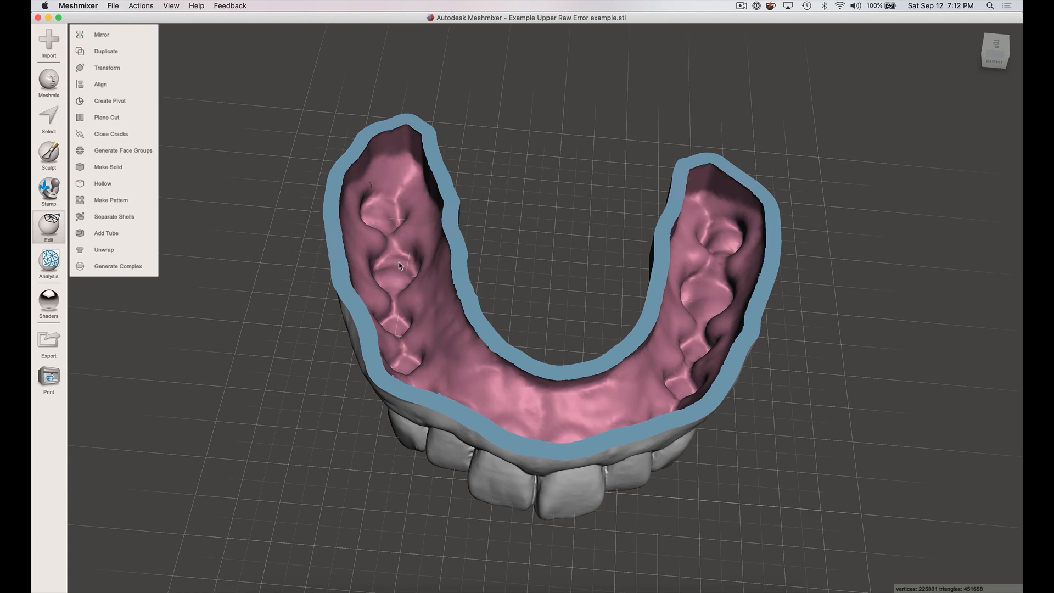
key(super+a)
click(115, 87)
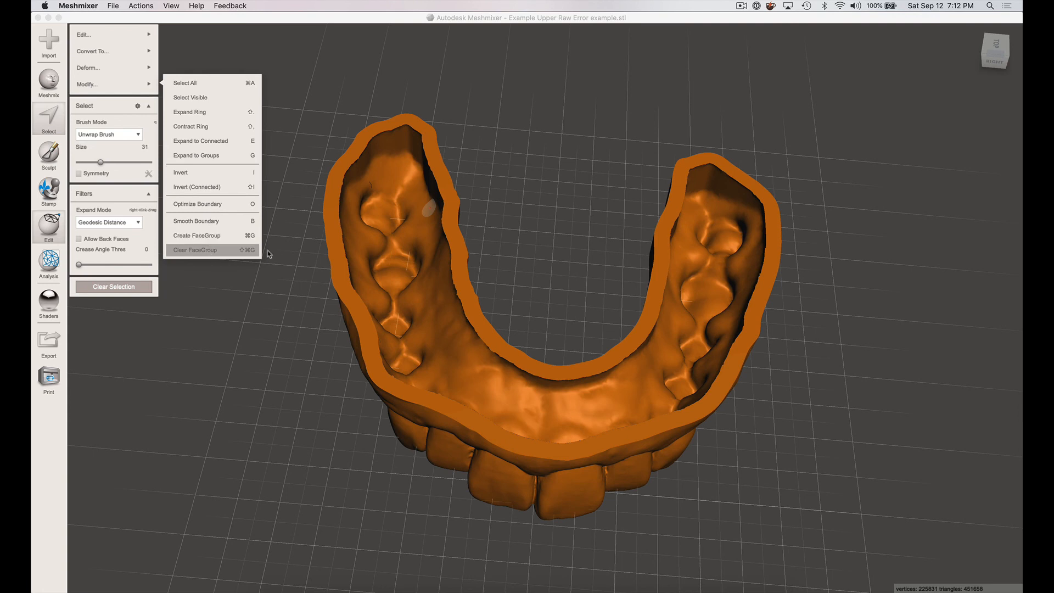
key(Escape)
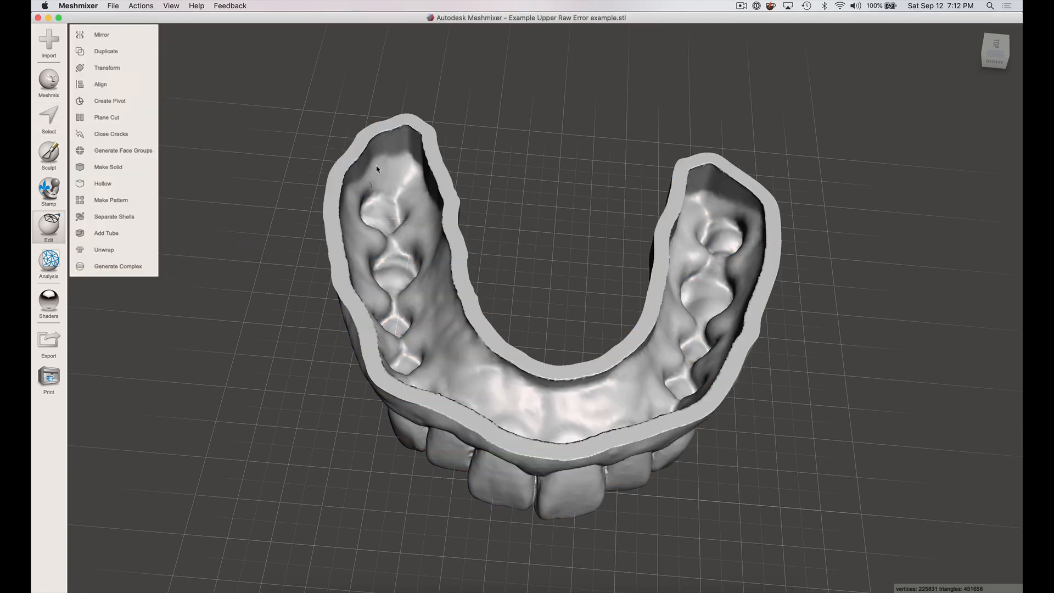
- Export the hollow arch as "Example Upper Based Hollow" in STL Binary Format to the Example folder
click(48, 341)
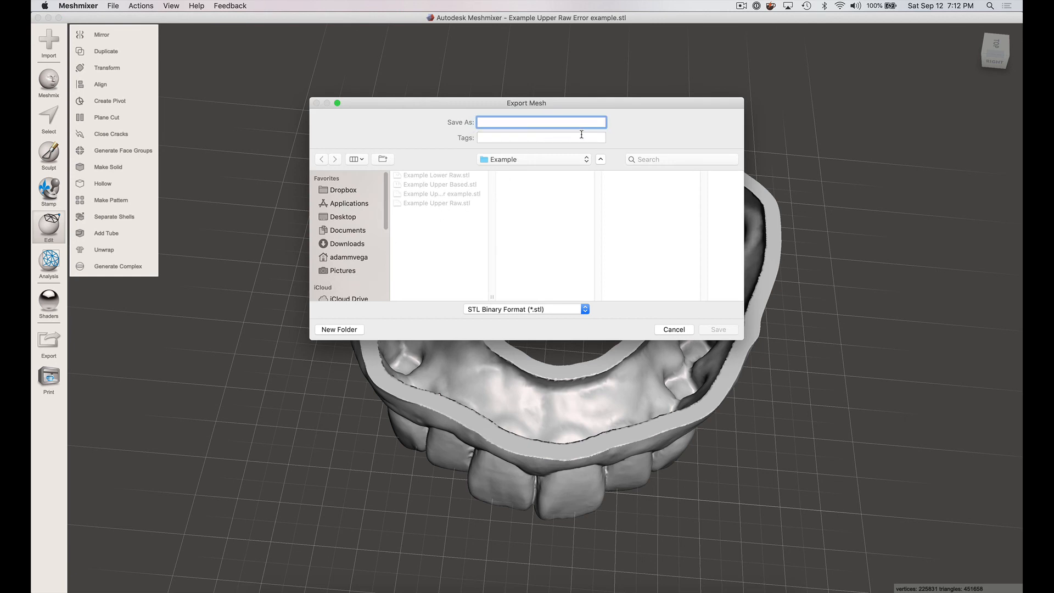
text(Example Upper Based Hollow)
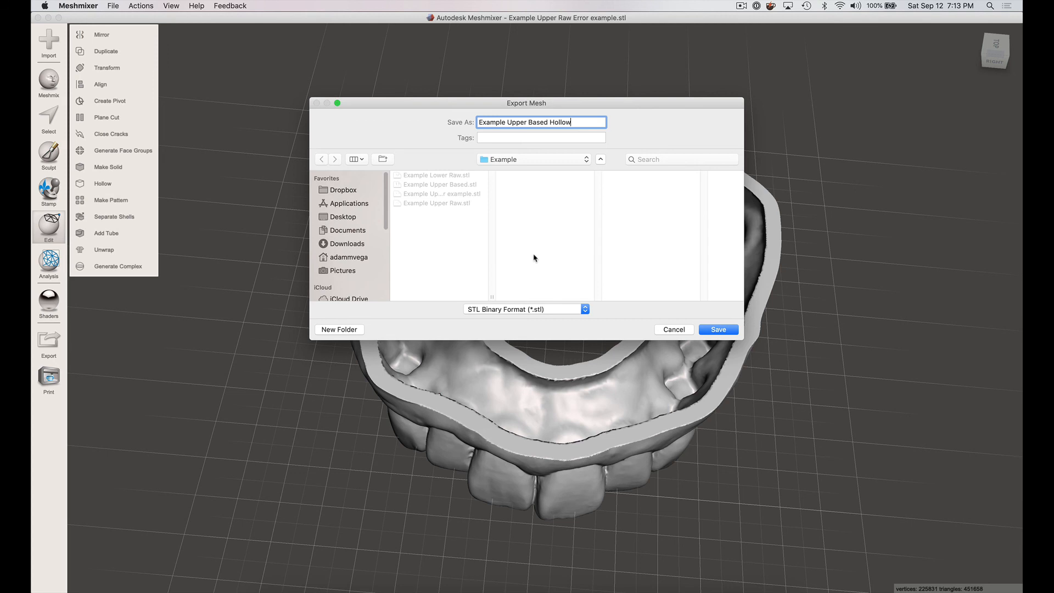
click(716, 330)
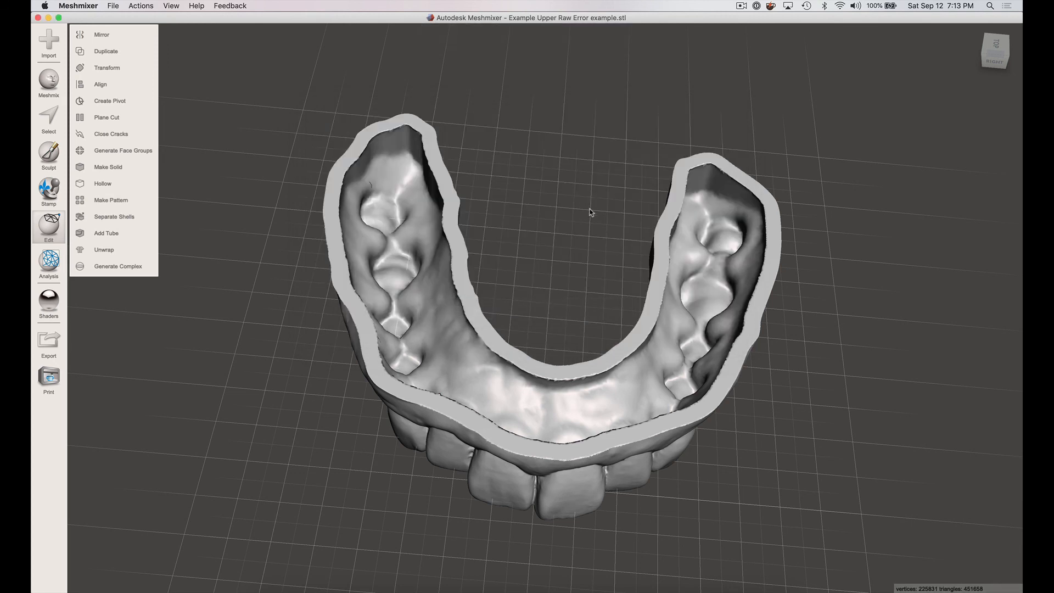
right_drag(571, 292, 535, 205)
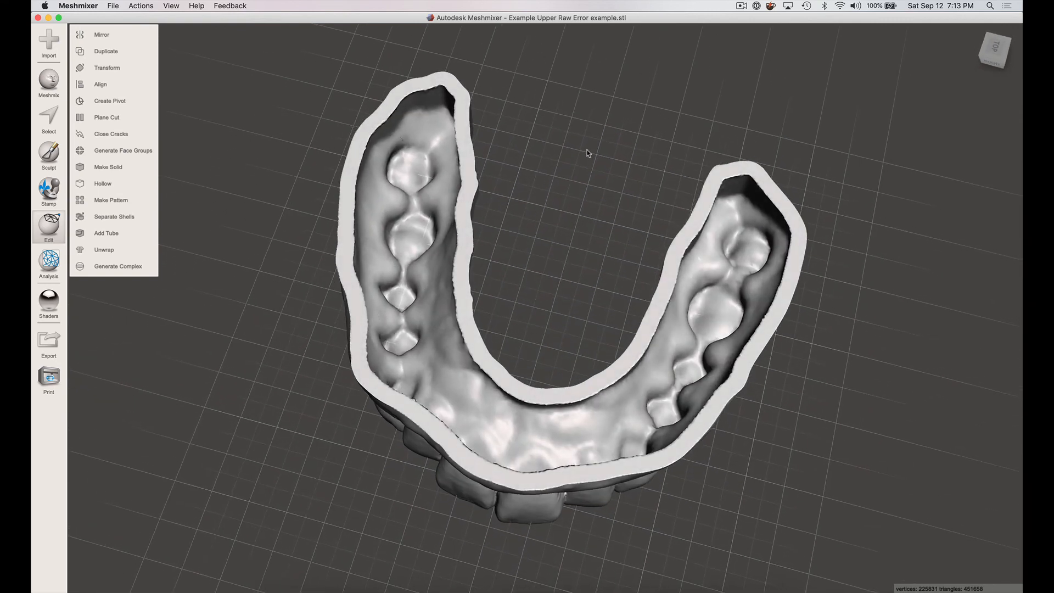